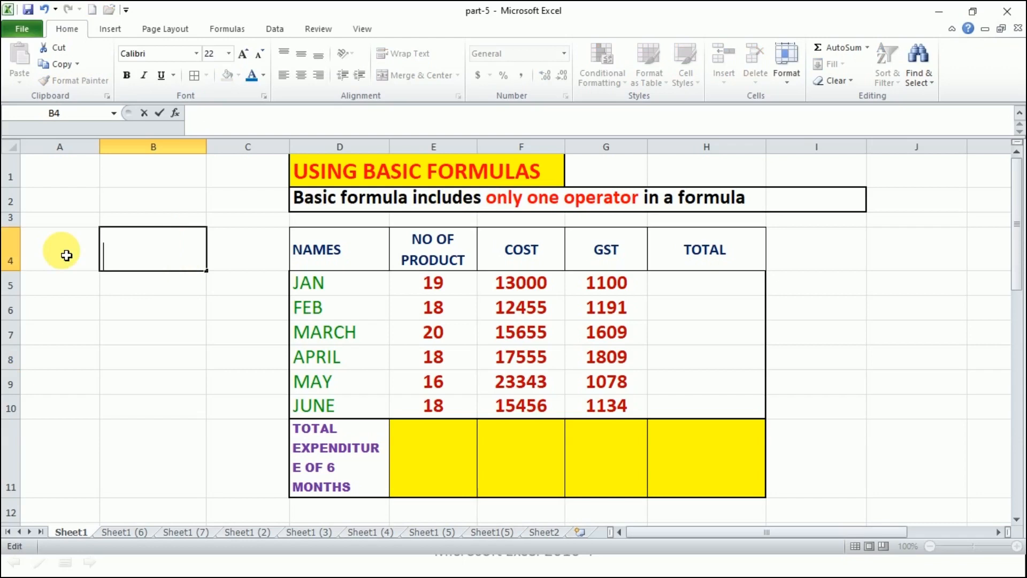
Enter the formula =F5+F6+F7+F8+F9+F10 in cell F11 to total the COST column.
click(979, 338)
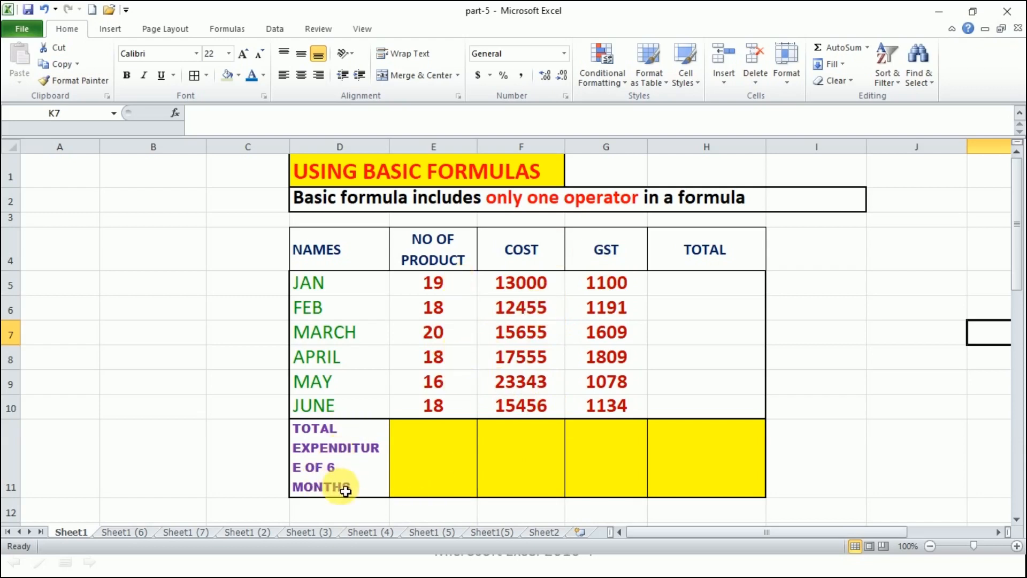
click(544, 468)
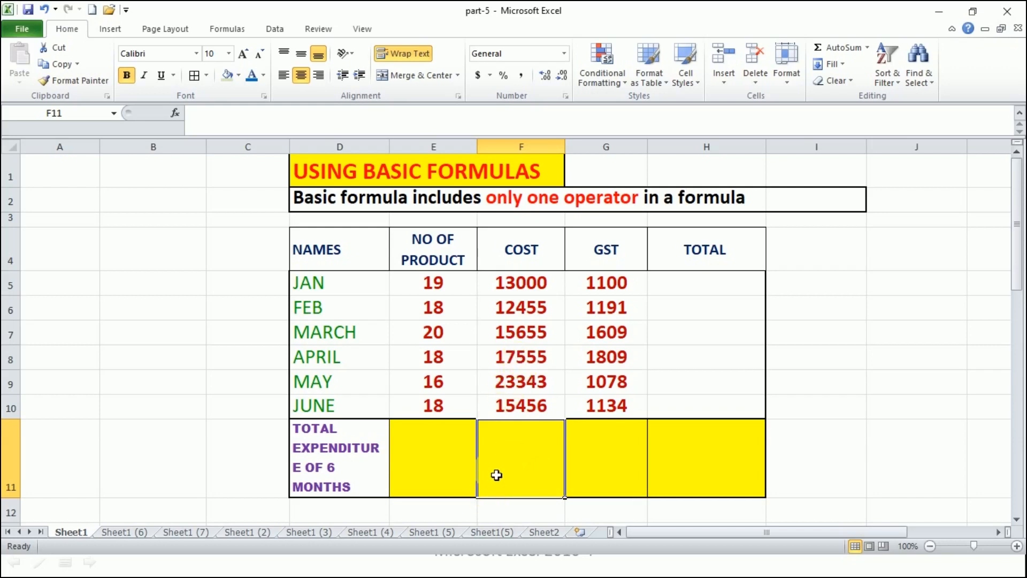
click(551, 283)
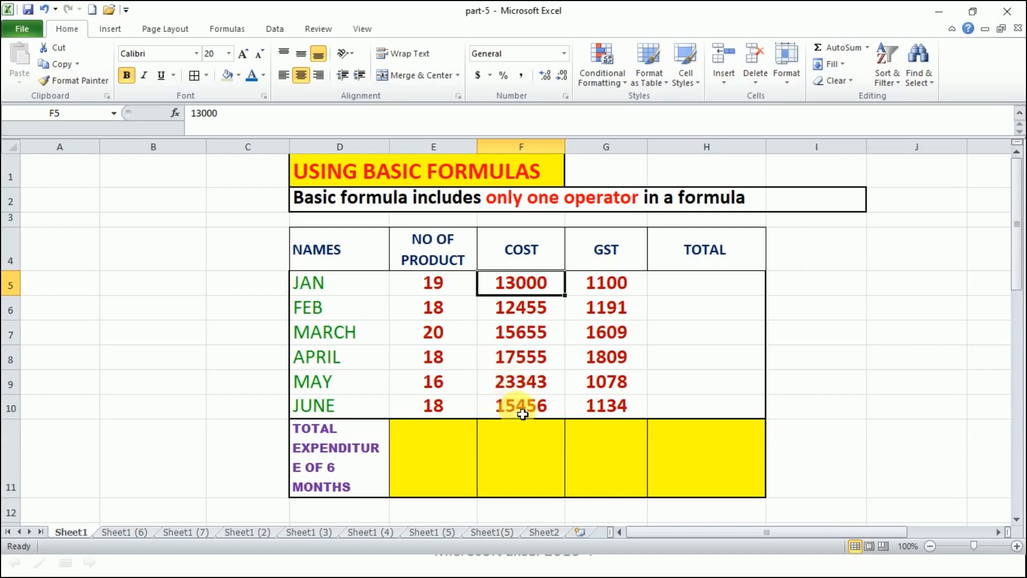
click(516, 447)
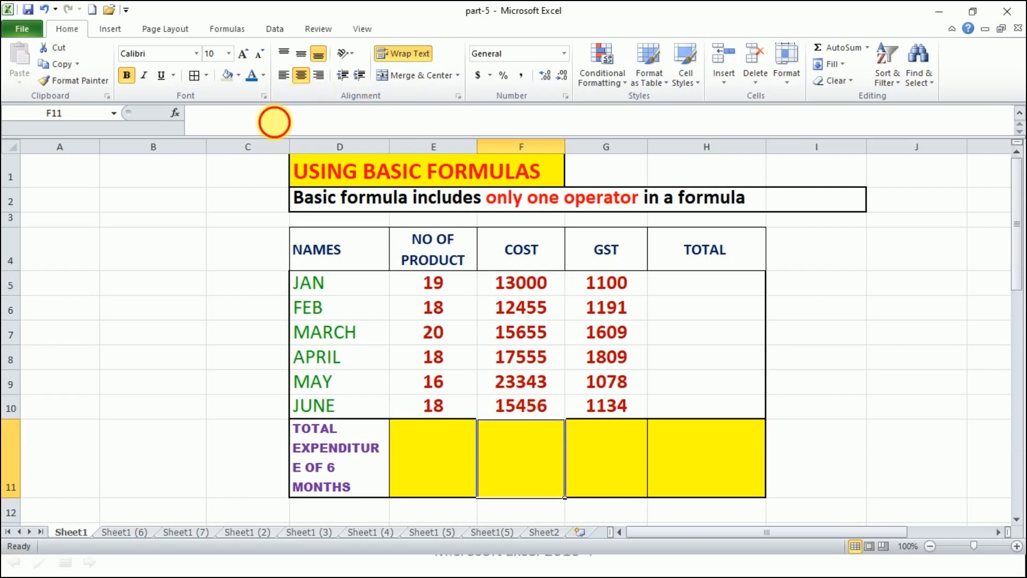
click(275, 122)
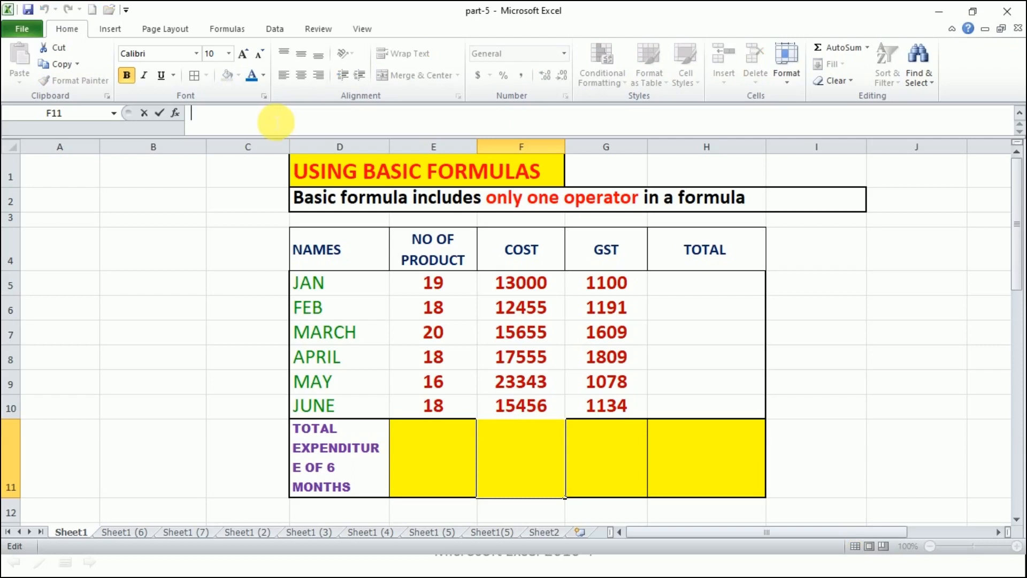
text(=)
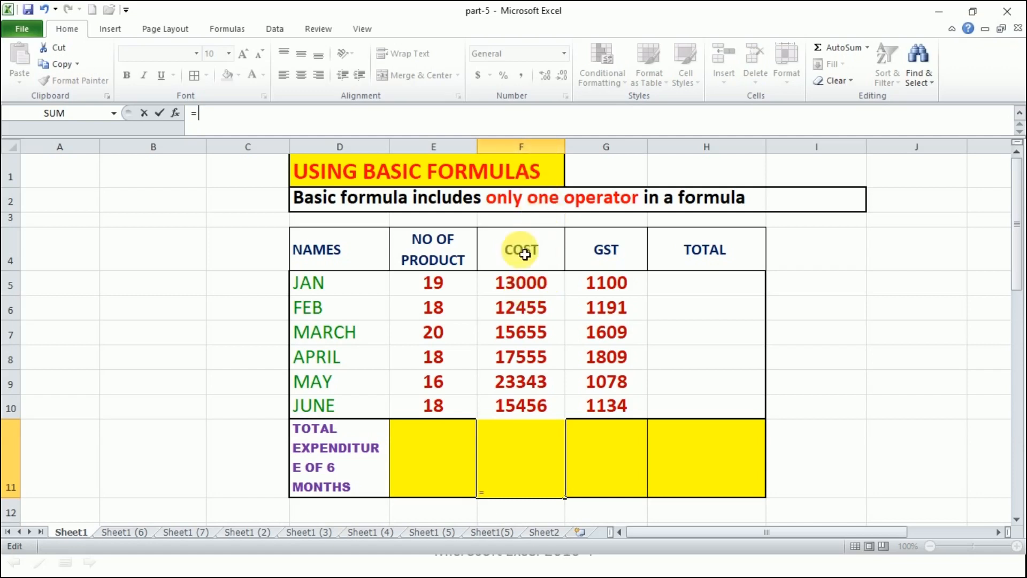
text(F5)
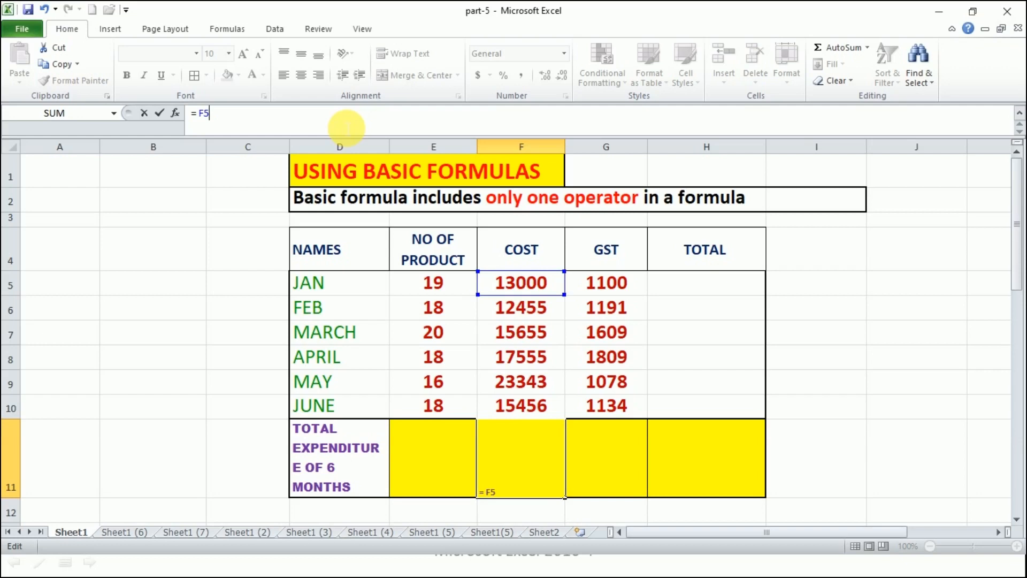
text(+F6+F7+F8+F9+F10)
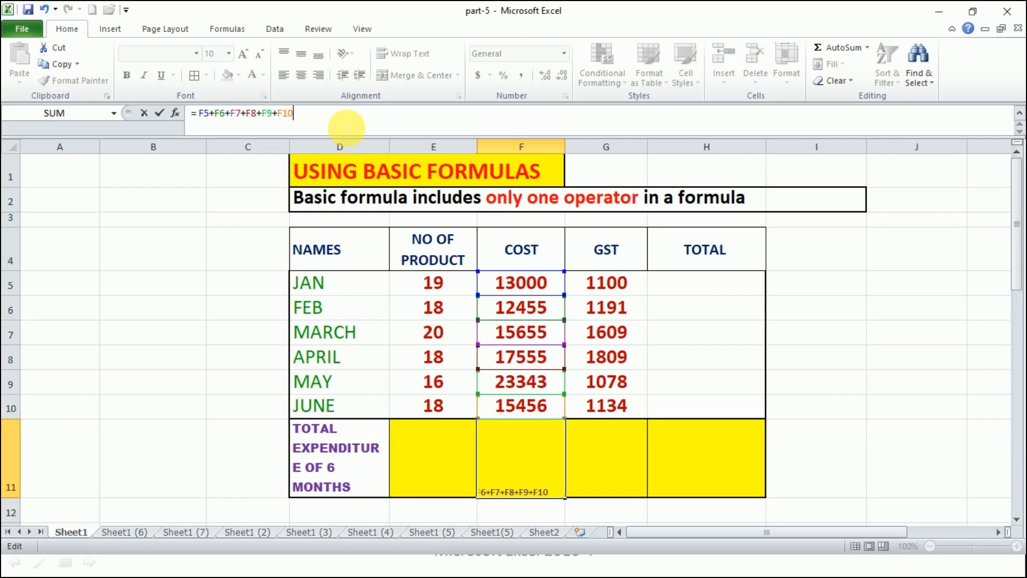
key(Return)
Enlarge the font of the COST total in F11 to size 26 and align it to the vertical middle of the cell.
click(537, 483)
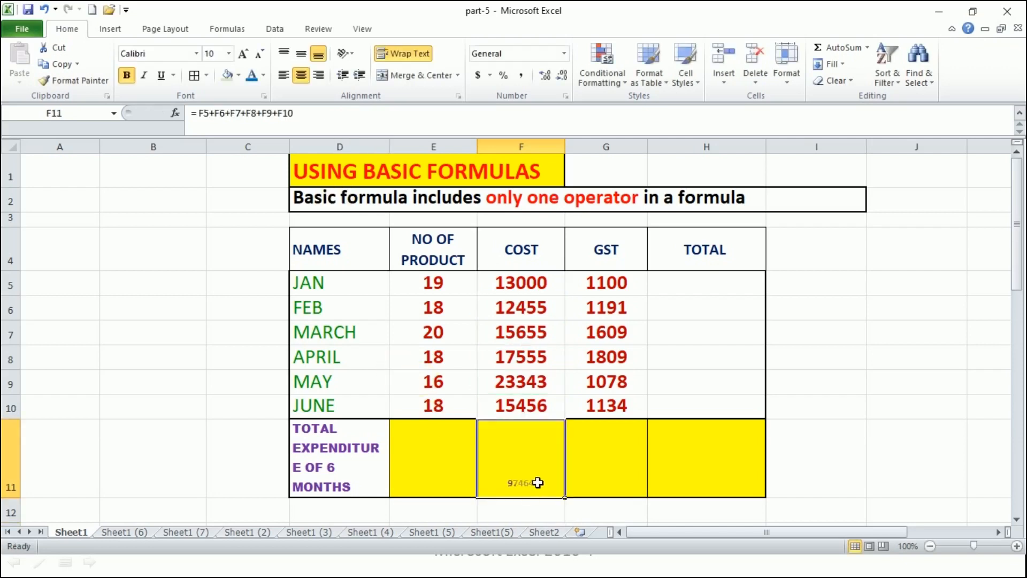
click(243, 54)
click(243, 53)
click(243, 53)
click(243, 53)
click(243, 54)
click(243, 54)
click(242, 54)
click(243, 53)
click(242, 54)
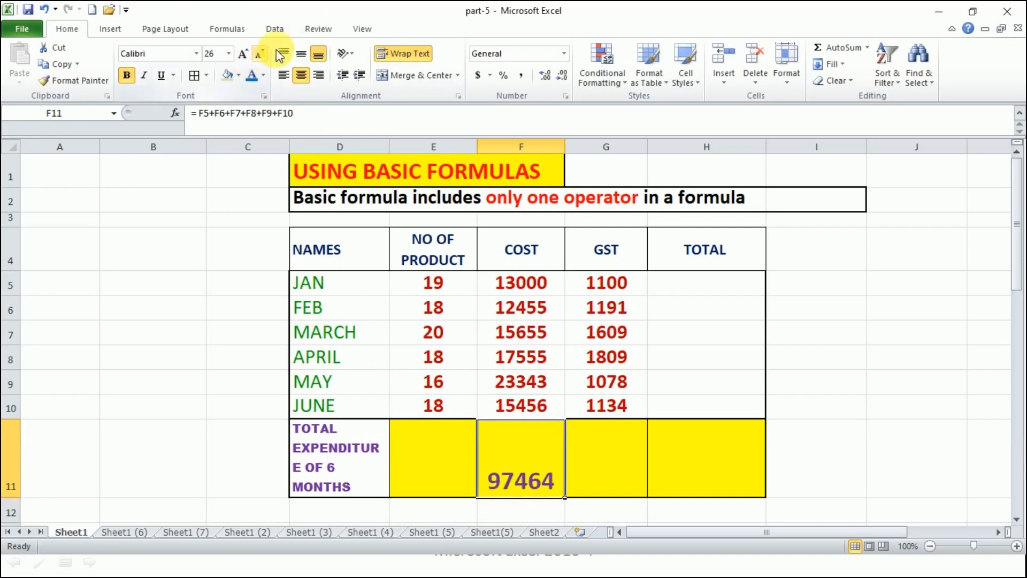
click(301, 54)
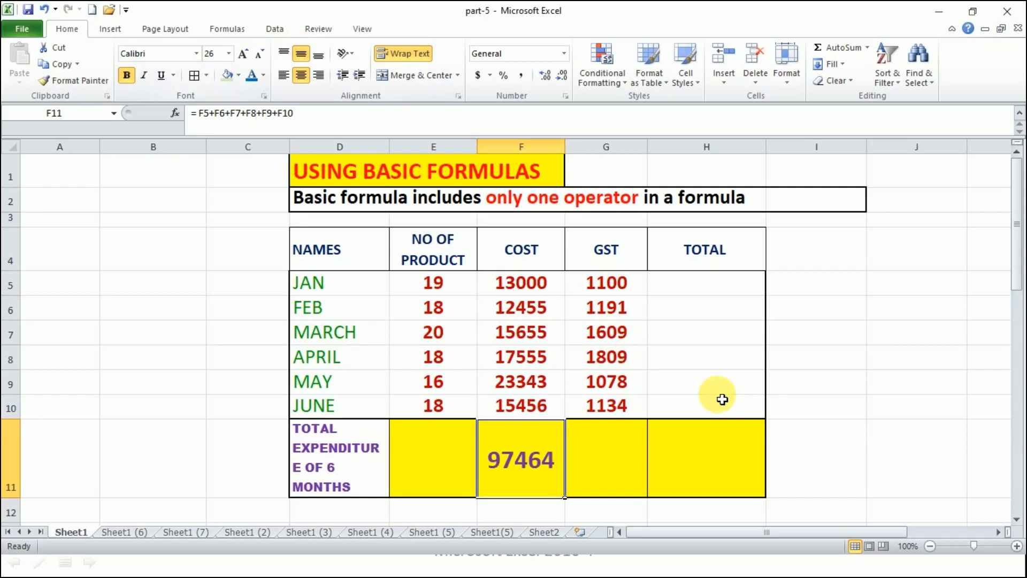
click(898, 389)
Copy the formatting of the COST total in F11 onto the GST total cell G11.
click(533, 465)
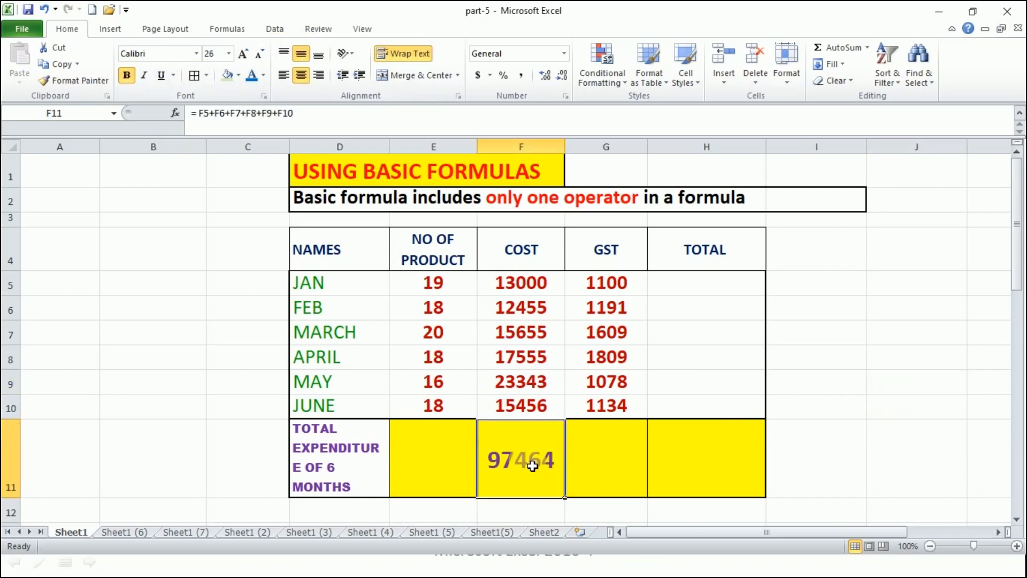
click(620, 465)
click(536, 455)
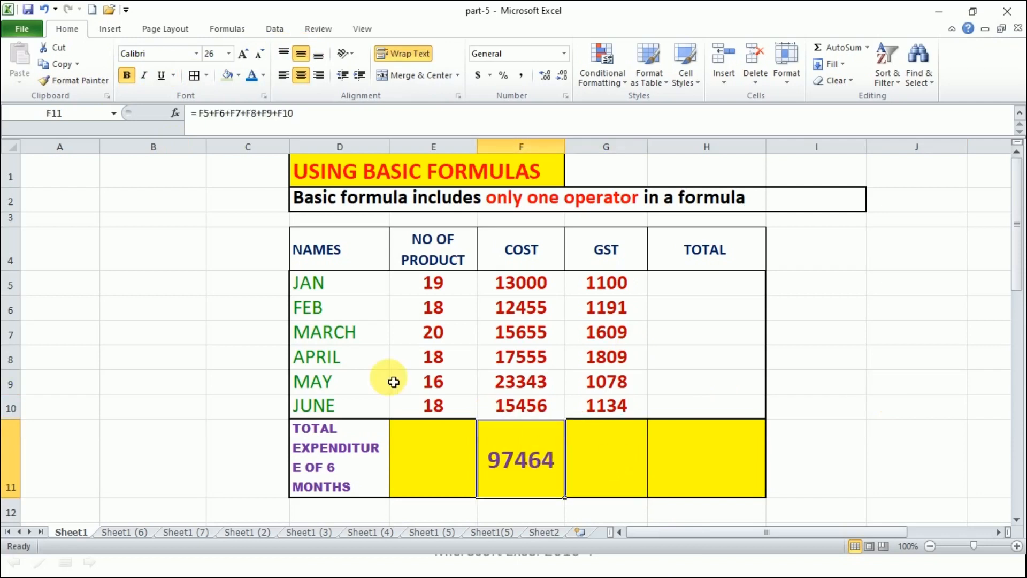
click(81, 82)
click(610, 460)
Enter the formula =G5+G6+G7+G8+G9+G10 in cell G11 to total the GST column.
click(630, 282)
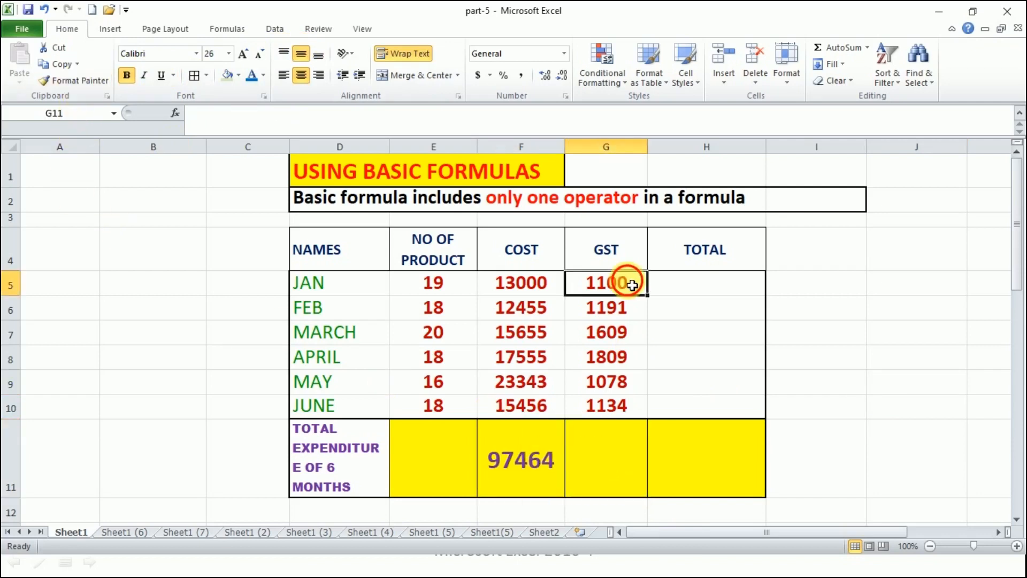
click(614, 470)
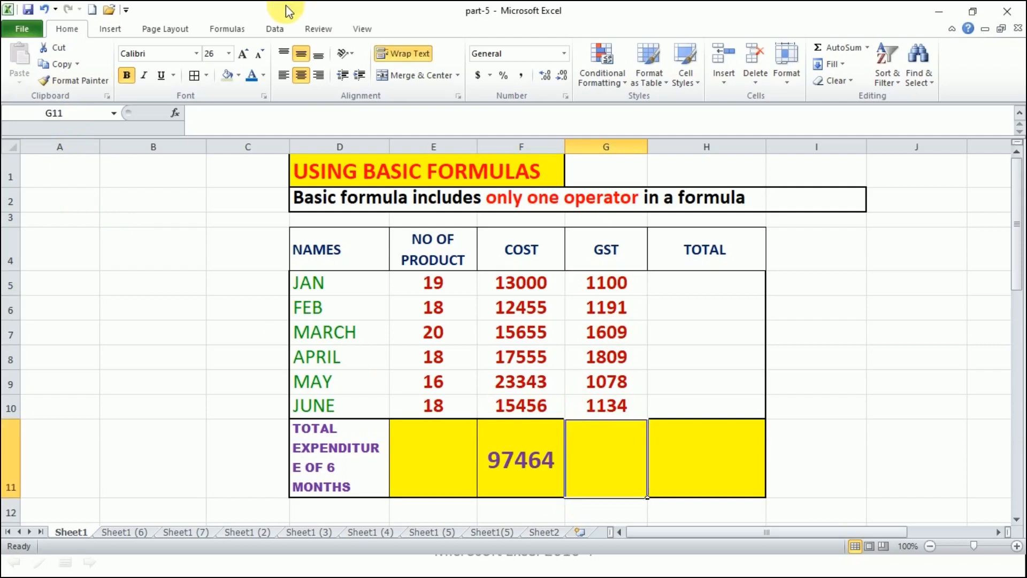
click(293, 114)
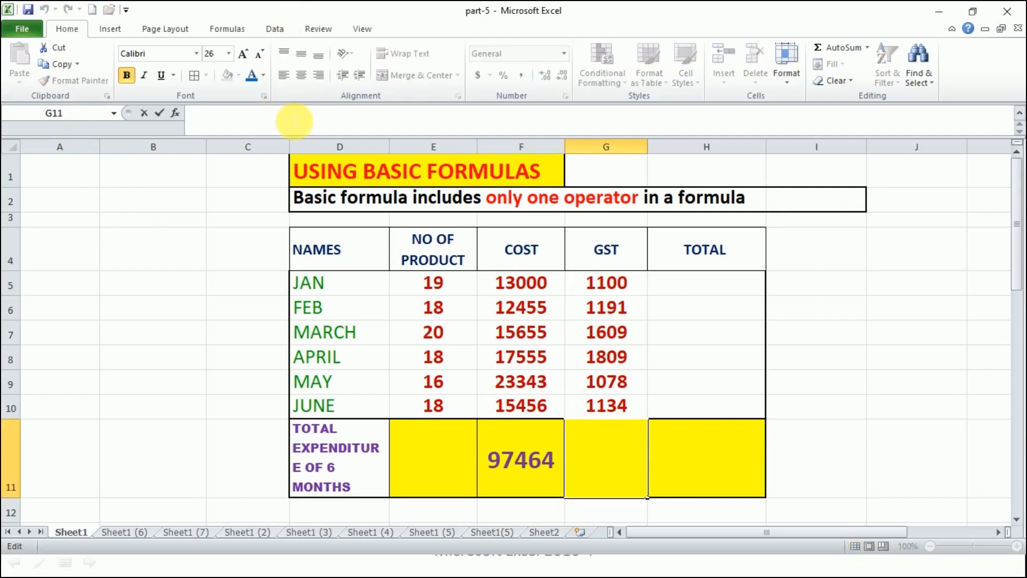
text(=)
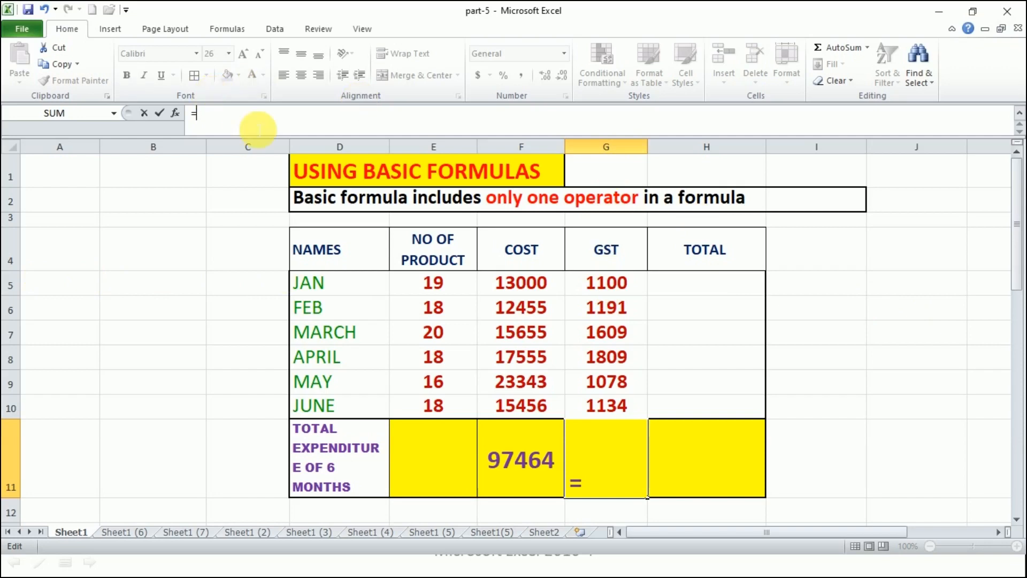
click(623, 276)
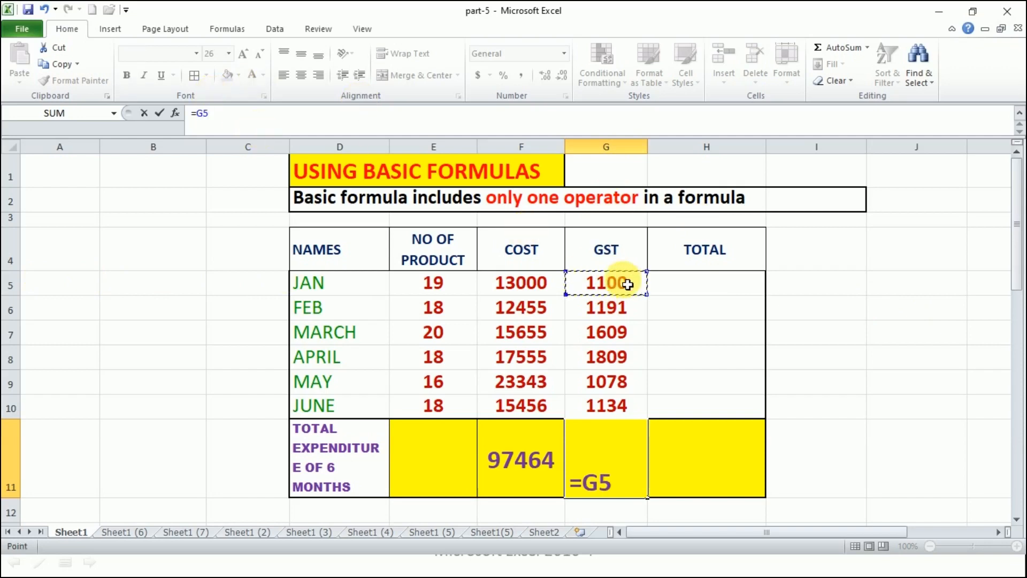
click(243, 115)
text(+)
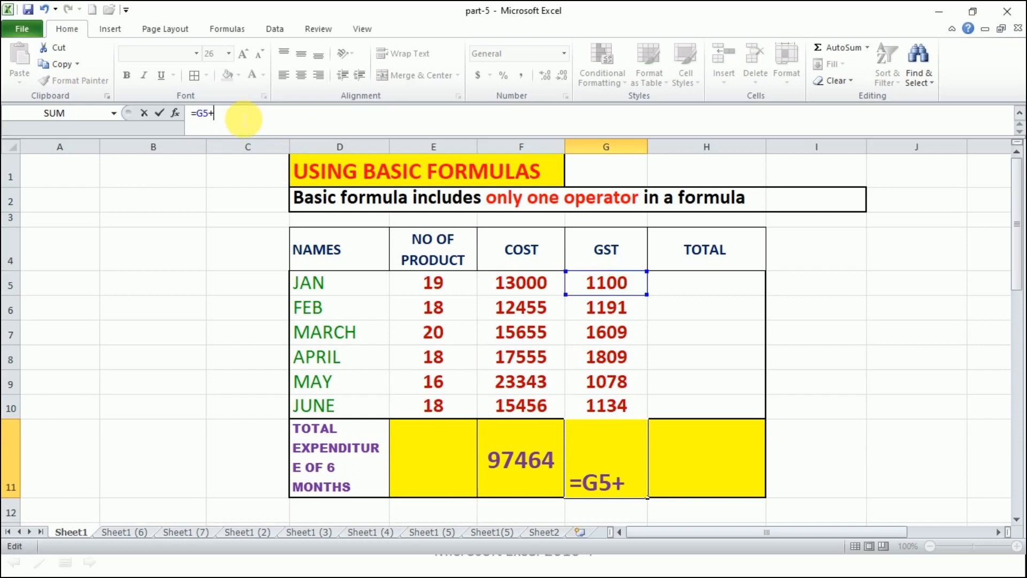
text(G6+)
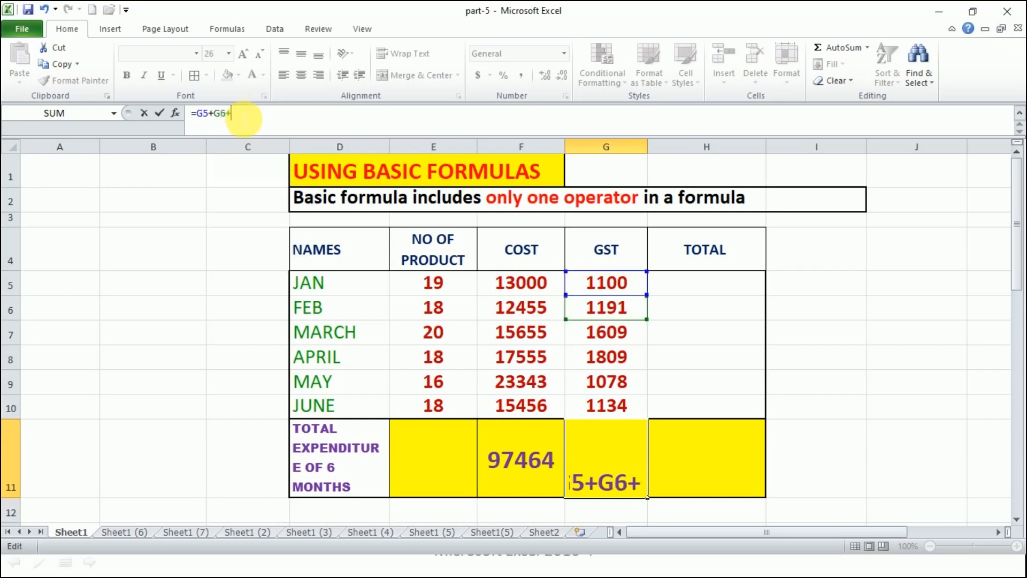
text(G7)
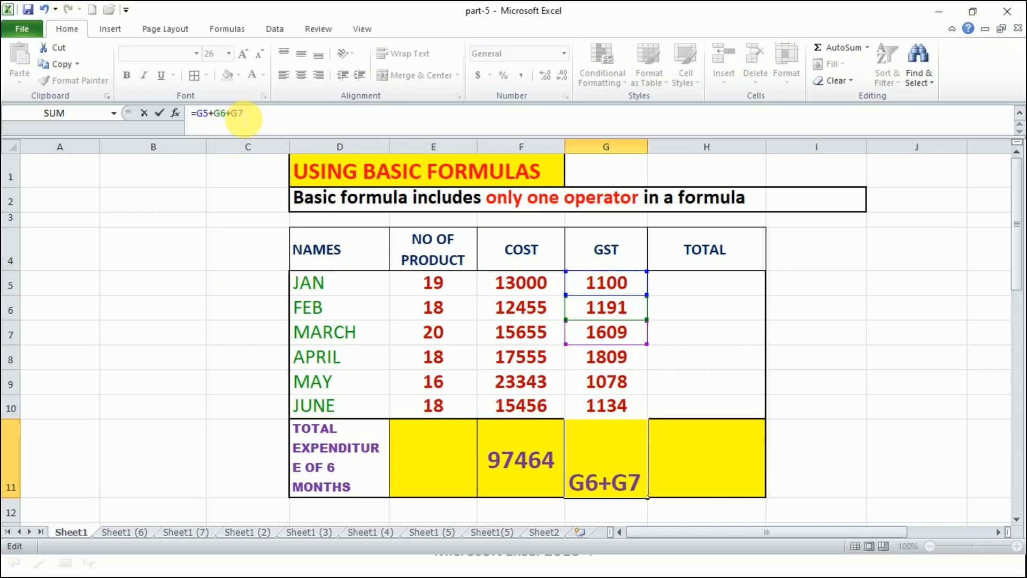
text(+G8)
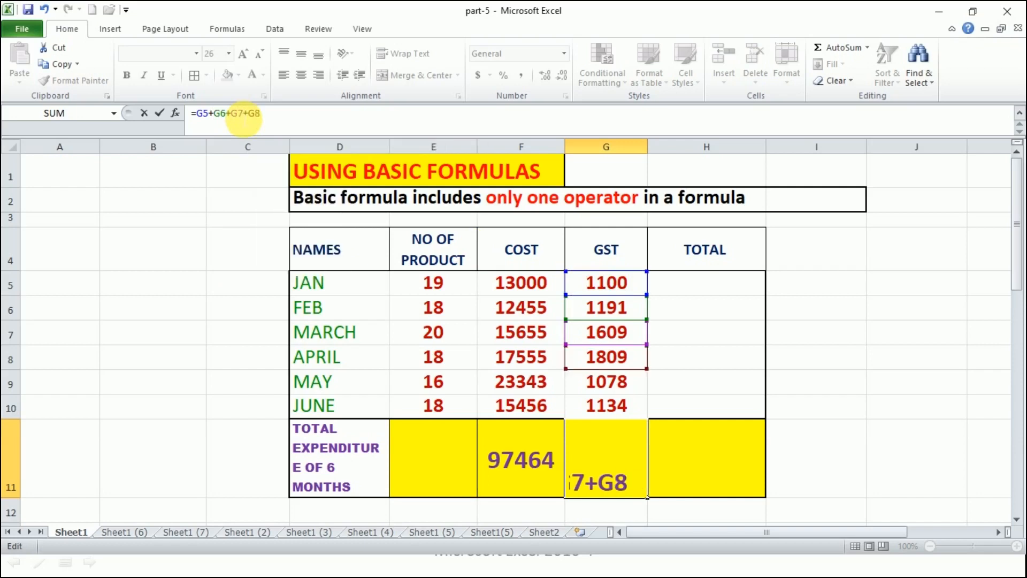
text(+G9)
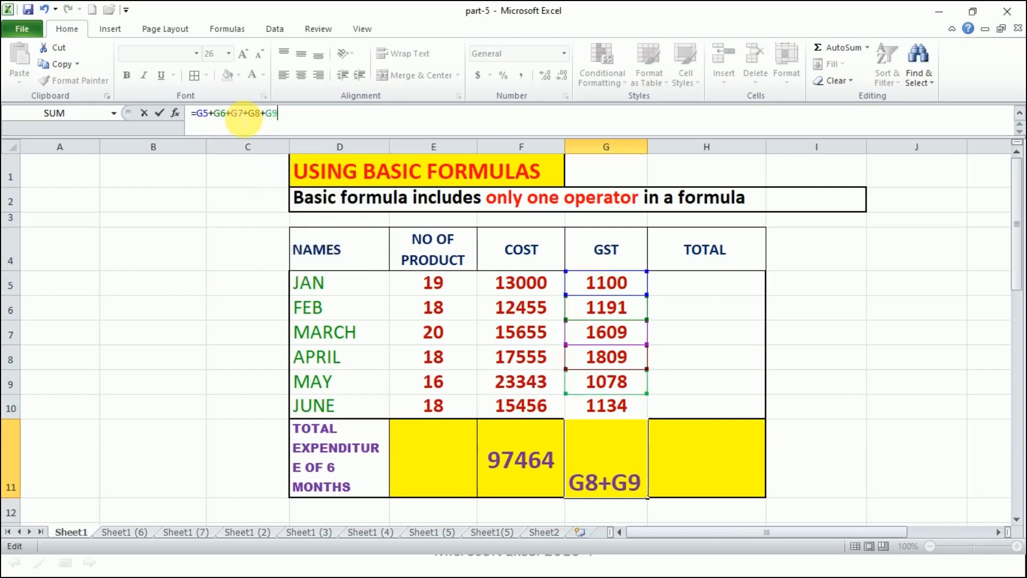
text(+)
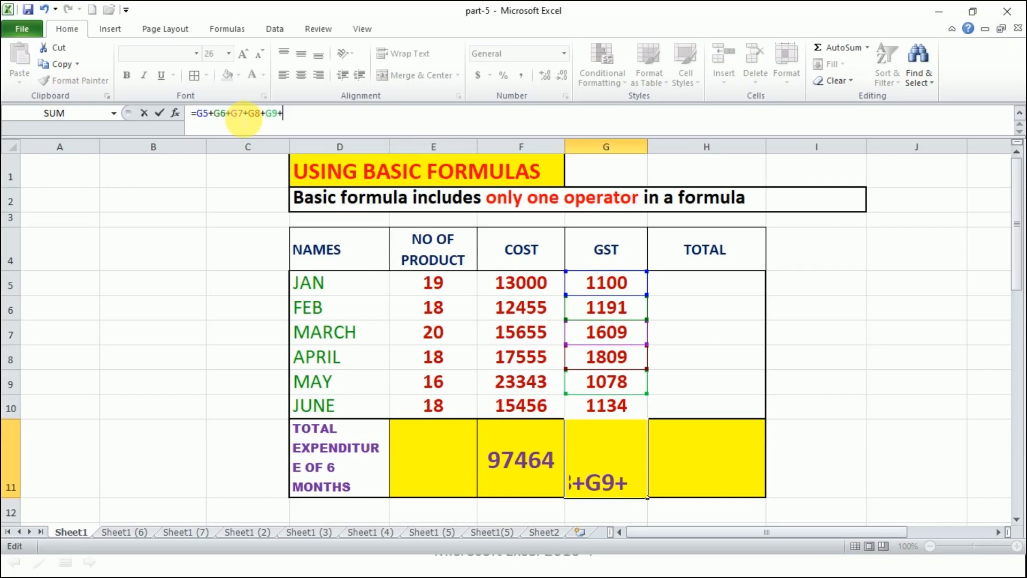
text(G10)
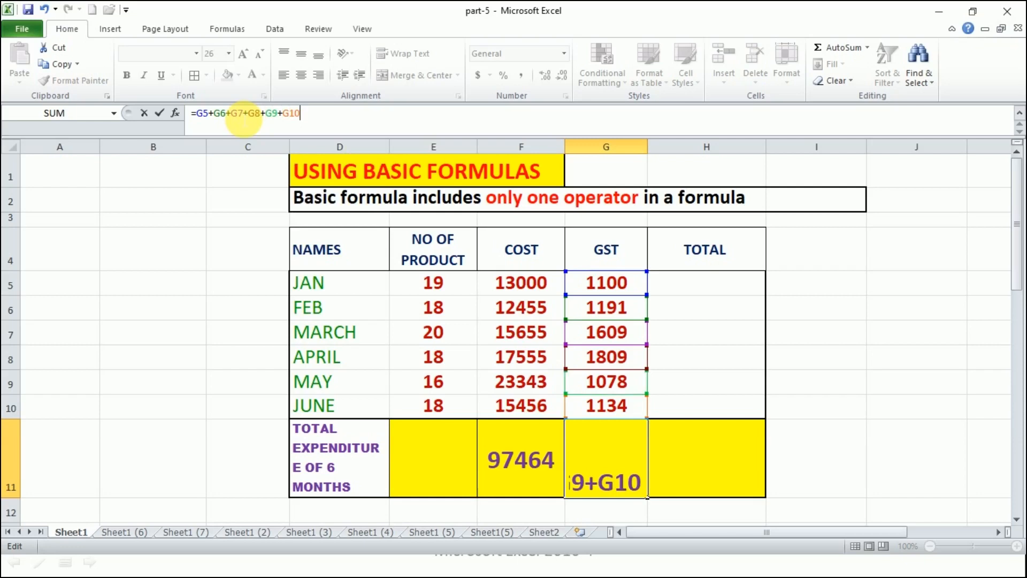
key(Return)
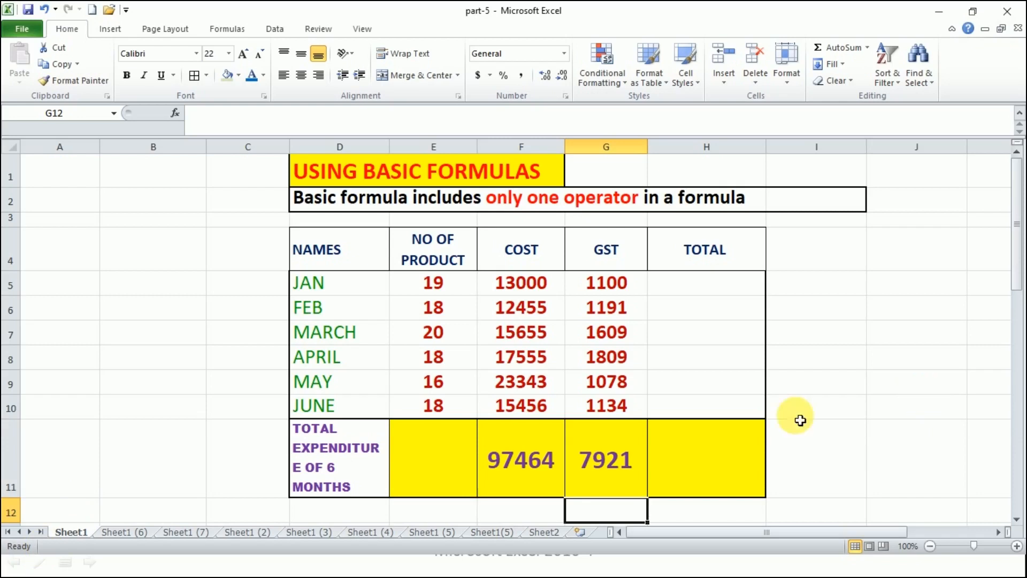
Switch to the worksheet Sheet1 (6) containing the compound formulas table.
click(543, 463)
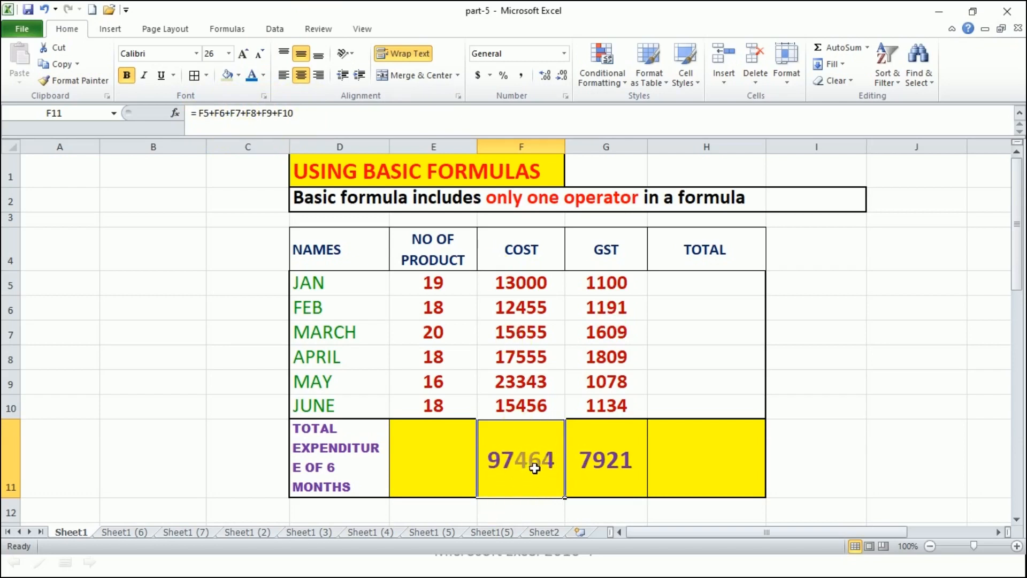
click(881, 411)
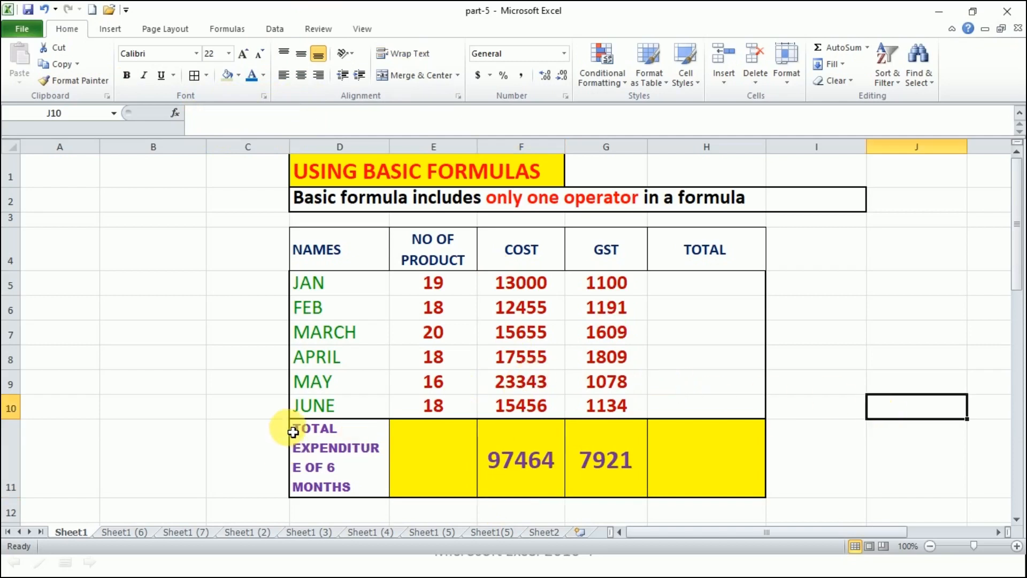
click(128, 533)
click(980, 264)
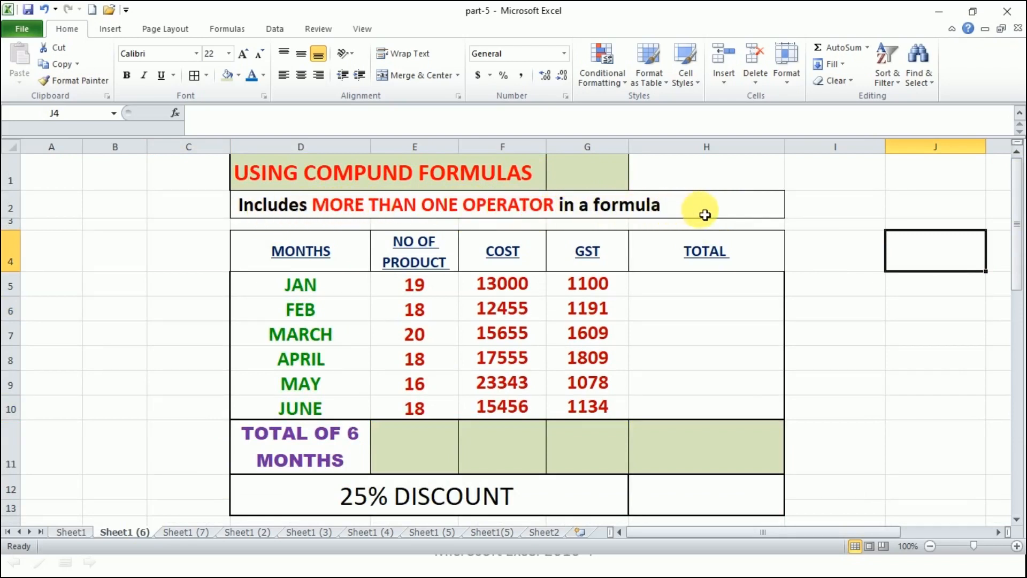
Enter the formula =F11+G11 in cell H11 to add the COST and GST totals.
click(672, 436)
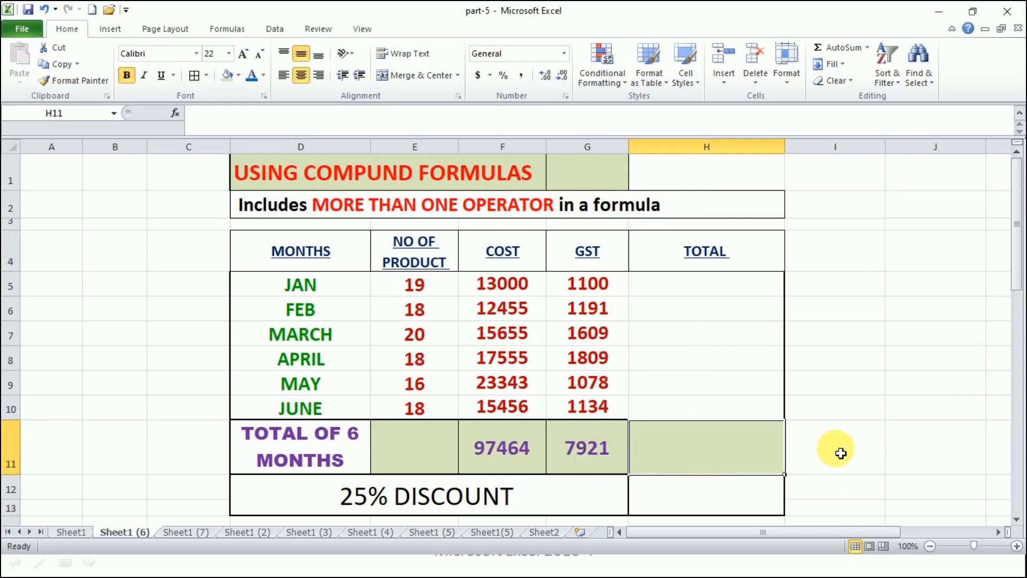
scroll(802, 457, down, 1)
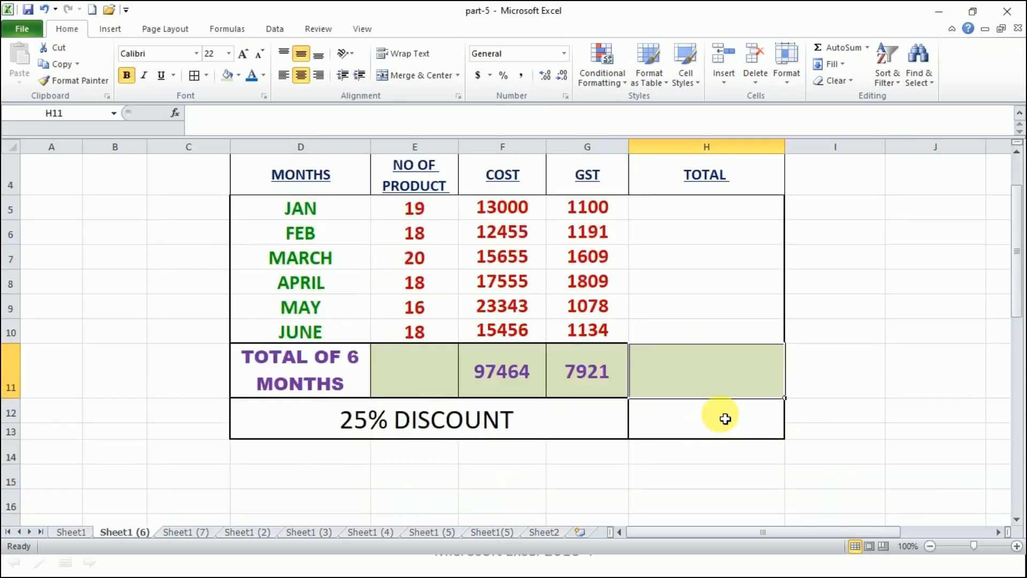
scroll(695, 396, up, 1)
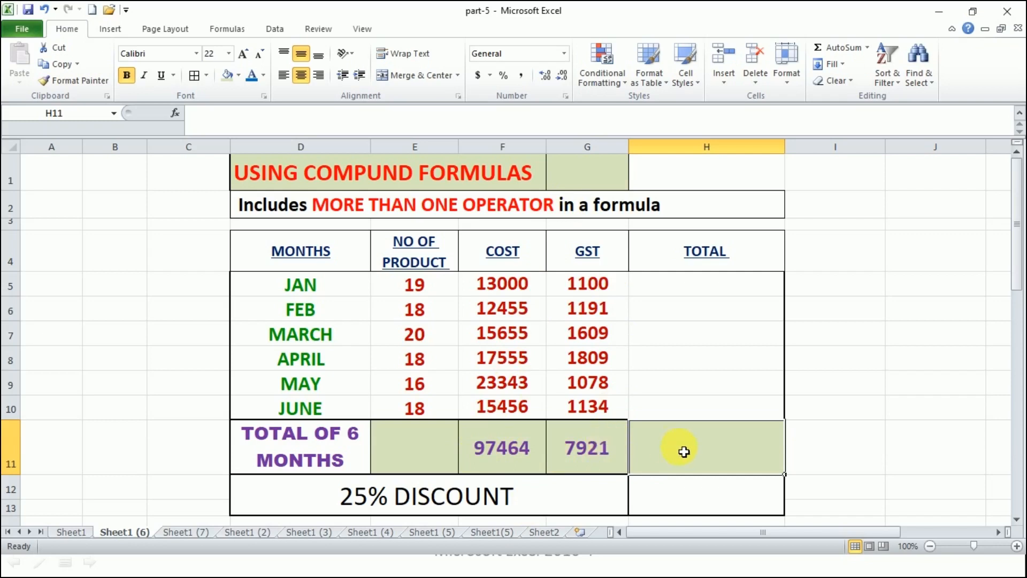
text(=)
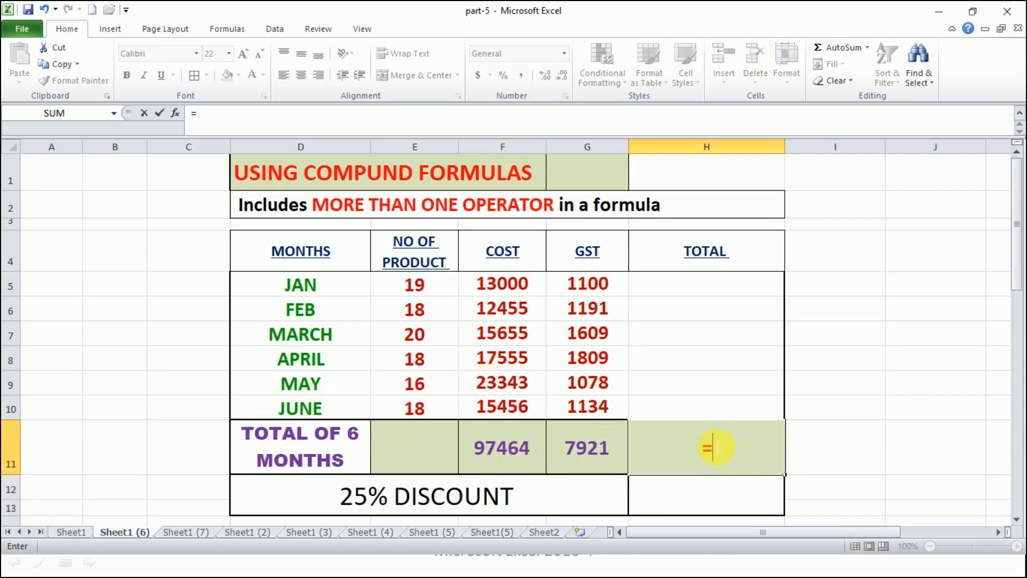
text(F11+)
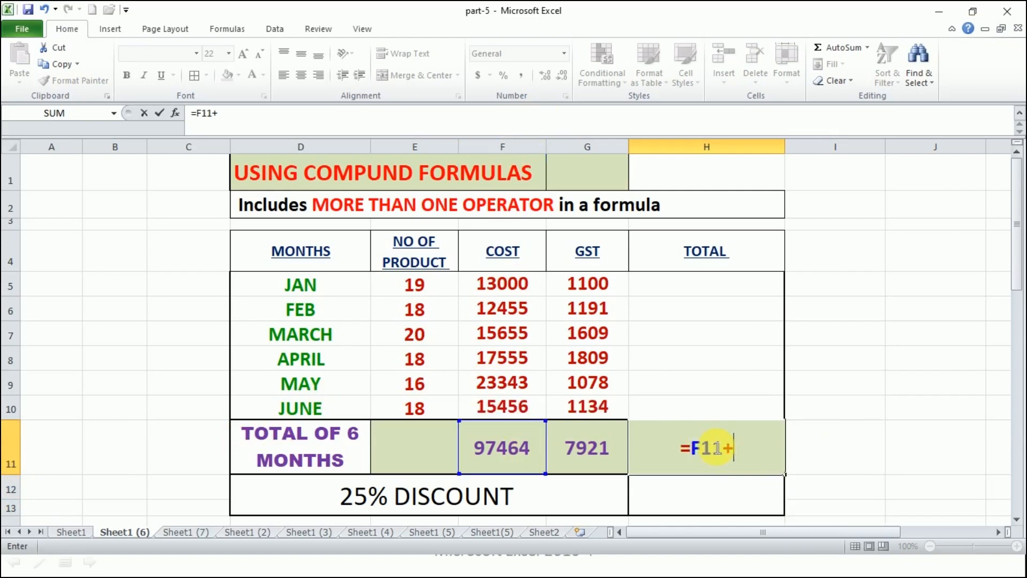
text(G11)
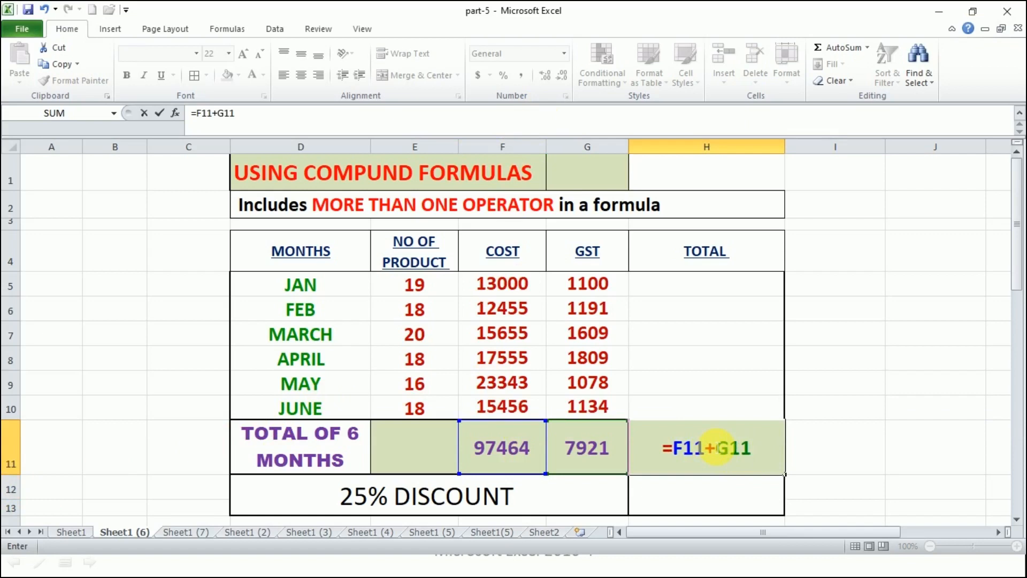
key(Return)
click(716, 446)
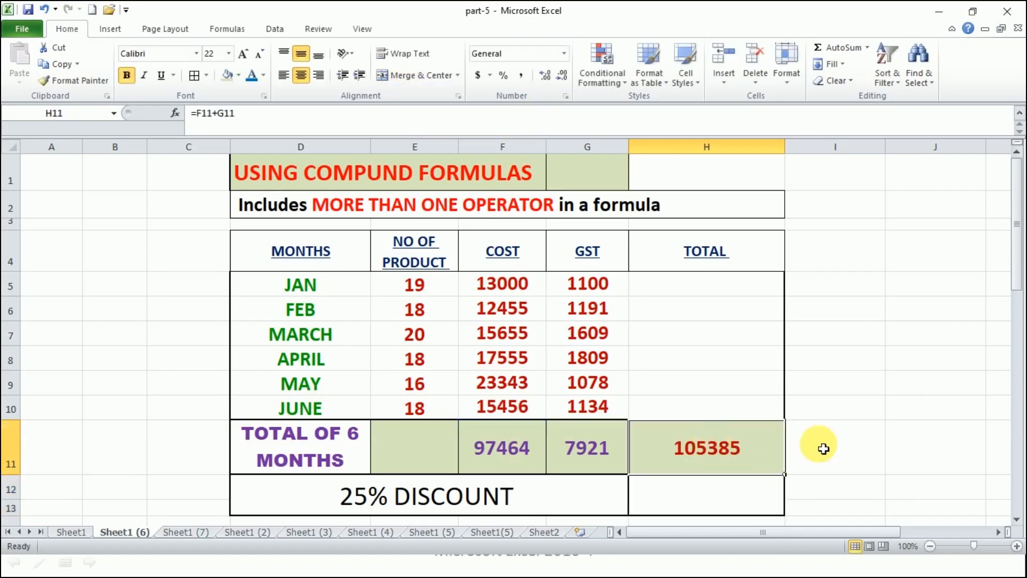
Enter the formula =H11*25/100 in cell H12 to calculate the 25% discount.
scroll(835, 446, down, 1)
scroll(834, 446, down, 1)
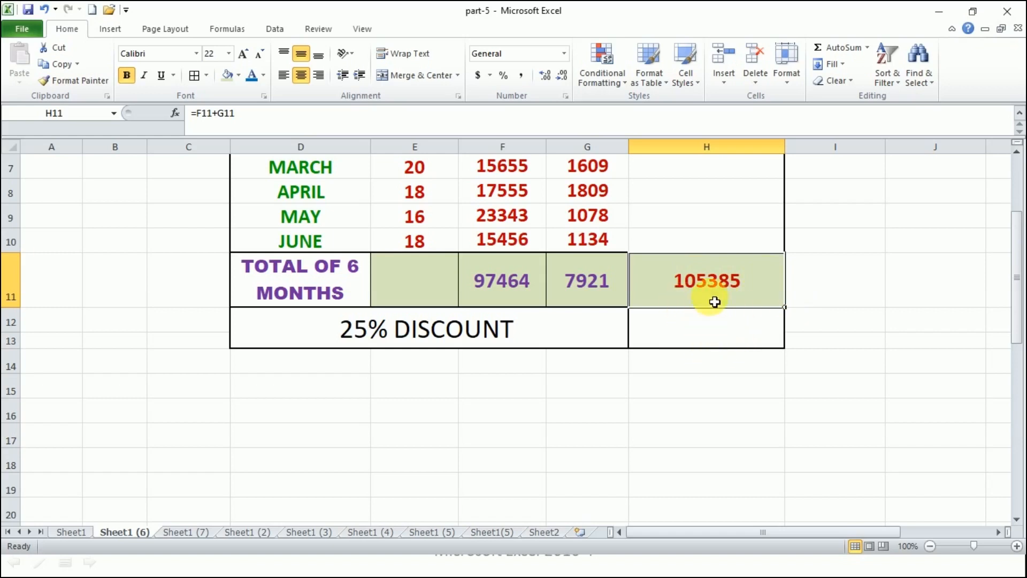
click(699, 331)
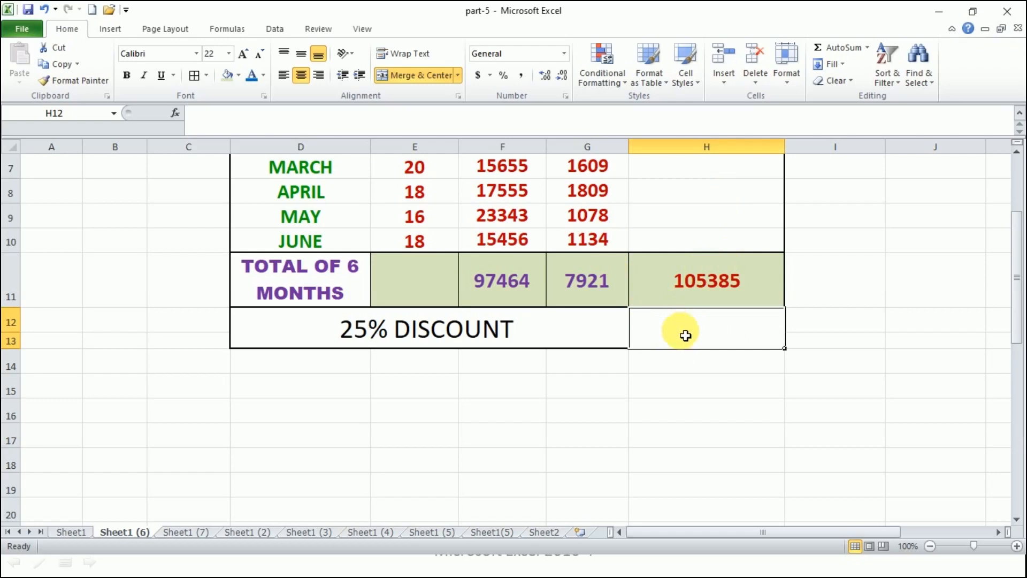
click(864, 354)
click(677, 324)
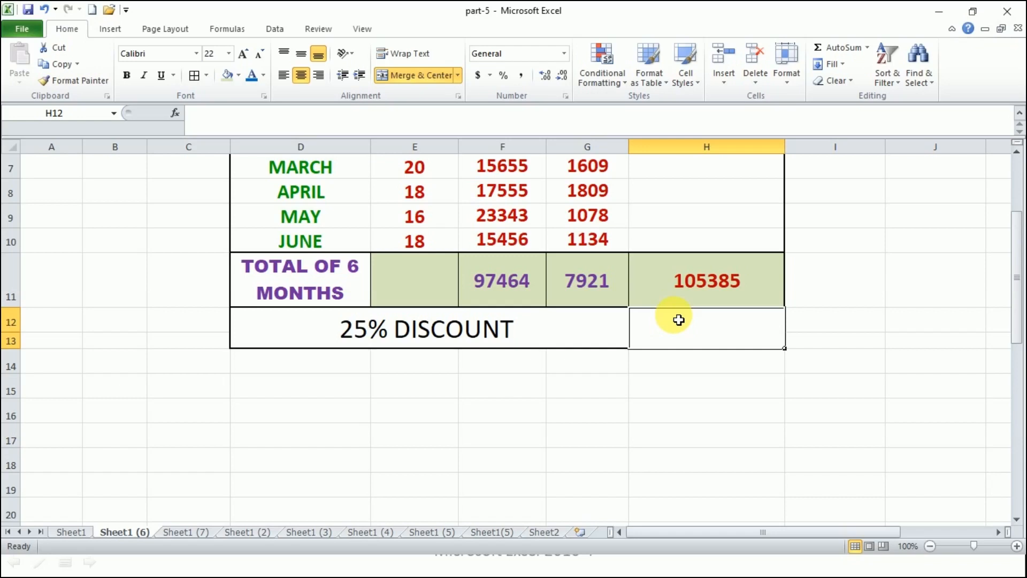
text(=)
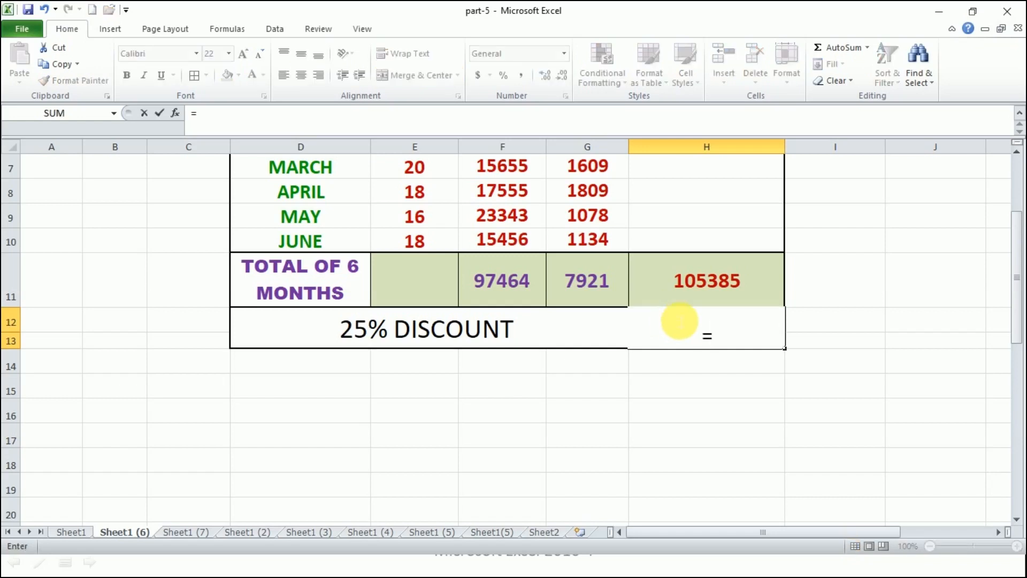
key(Up)
text(*)
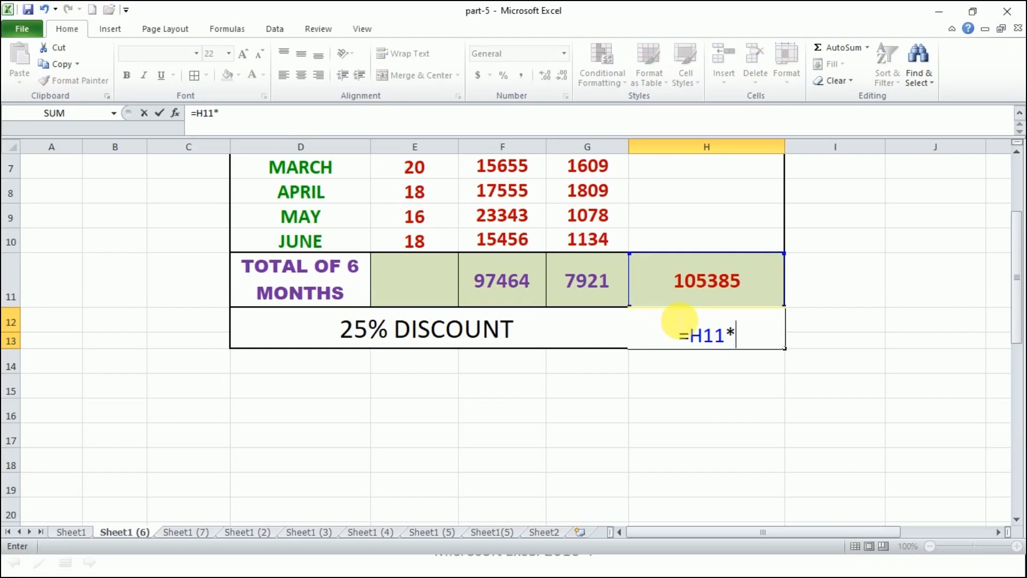
text(25)
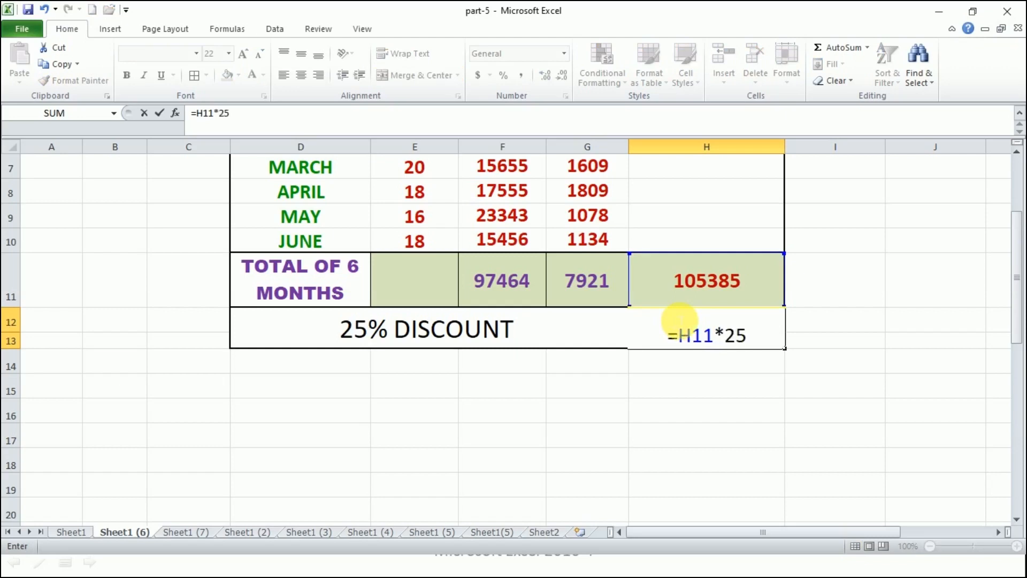
text(/100)
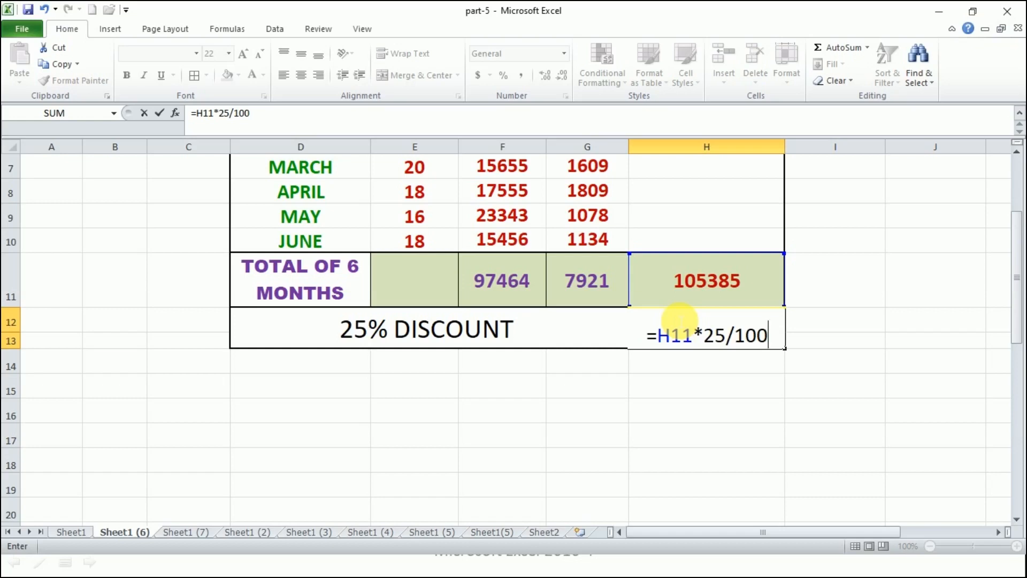
key(Return)
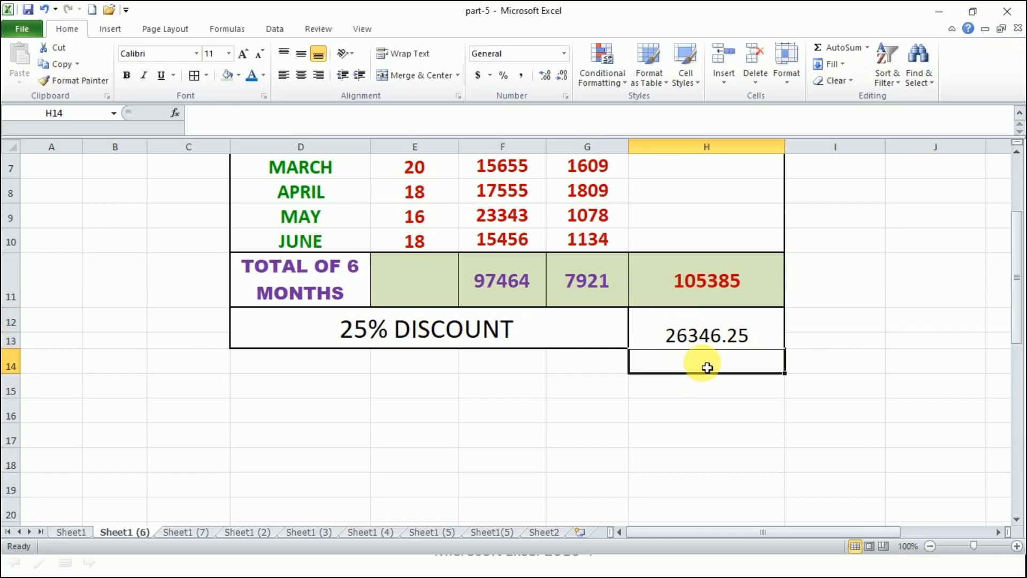
Examine the operators used in the discount formula of cell H12.
click(720, 336)
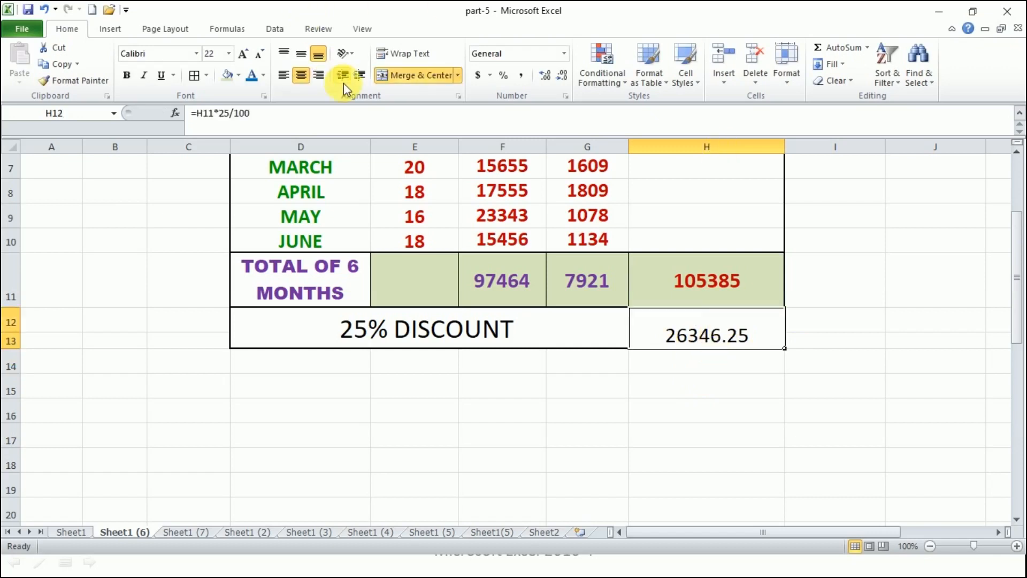
click(303, 121)
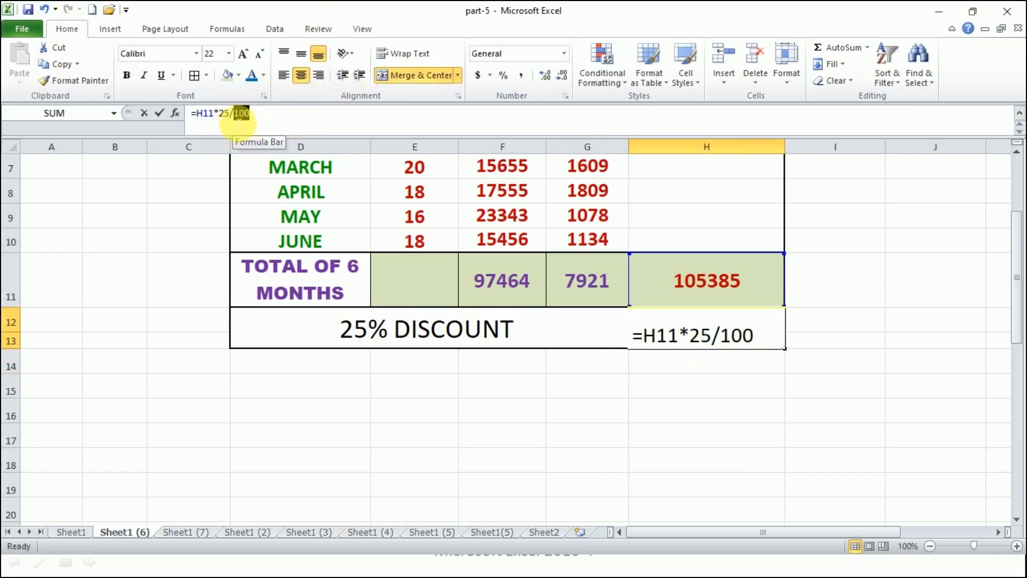
click(959, 275)
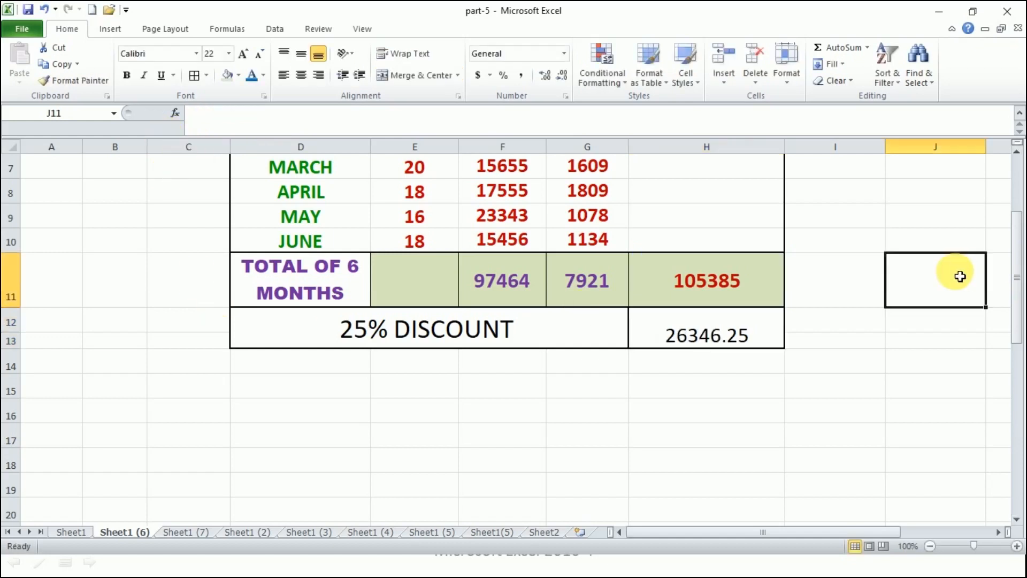
click(658, 339)
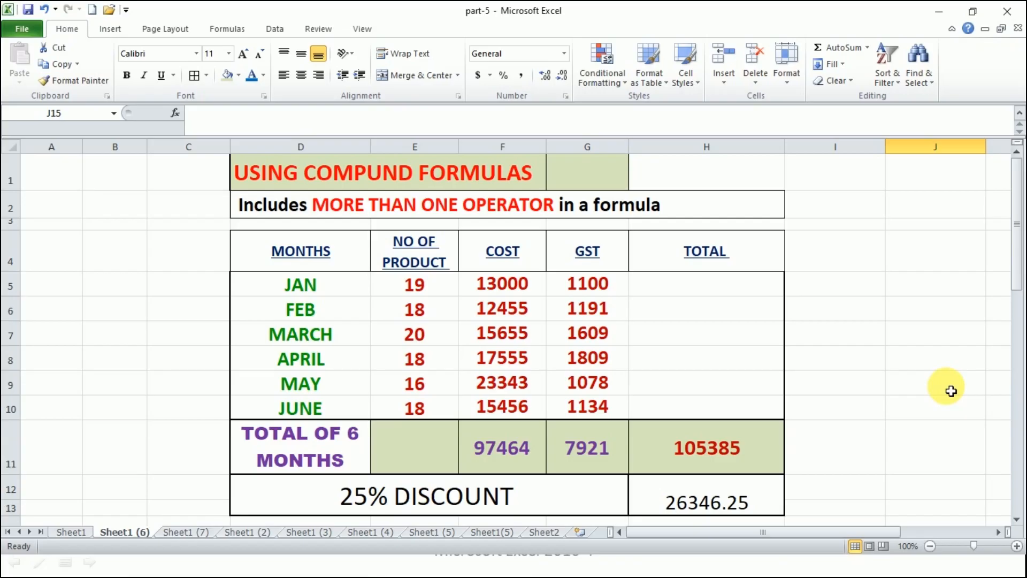
Make row 14 taller with font size 26 in H14, and unmerge the discount cell H12:H13.
scroll(950, 391, down, 1)
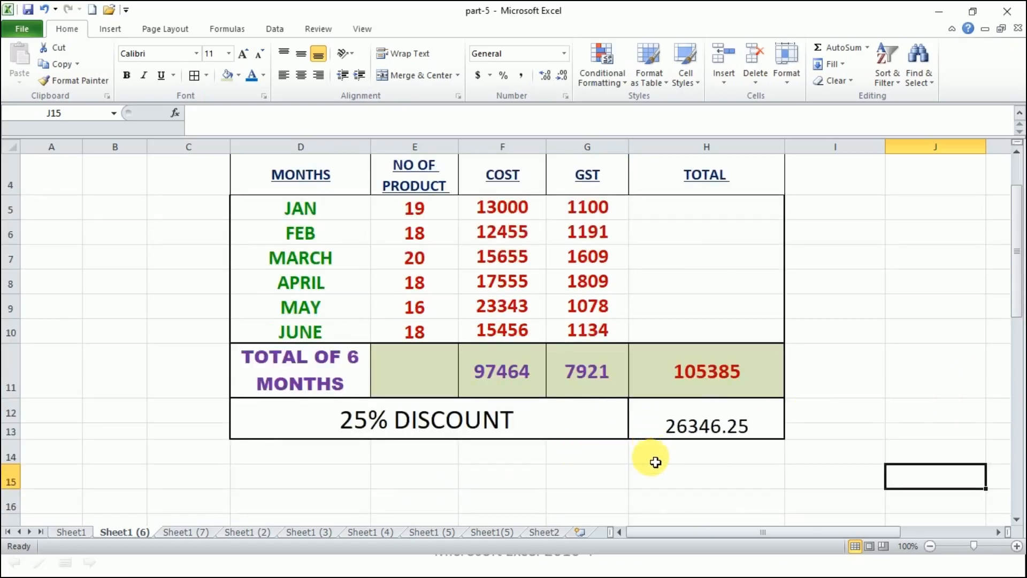
click(681, 464)
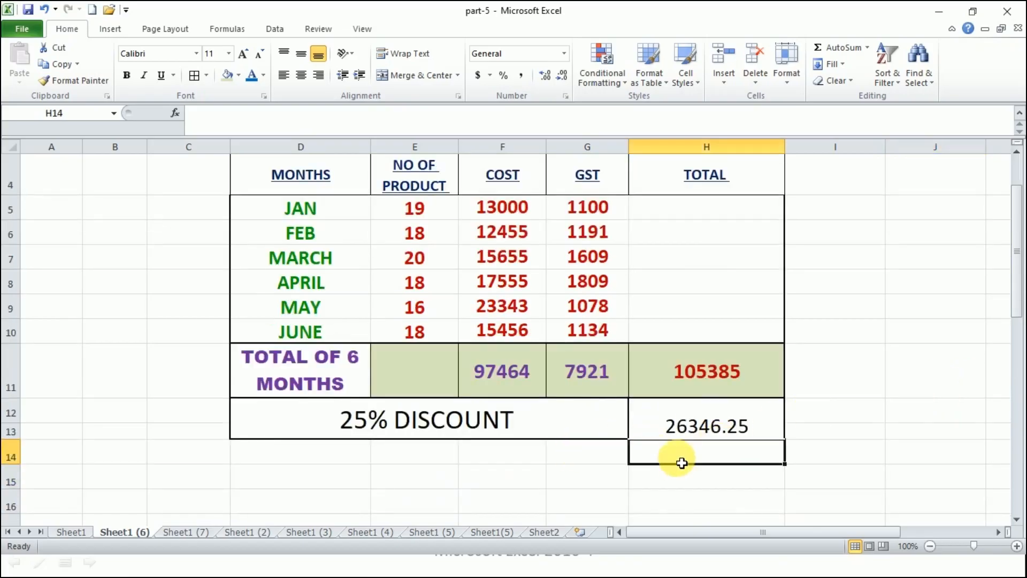
drag(16, 465, 20, 494)
click(702, 427)
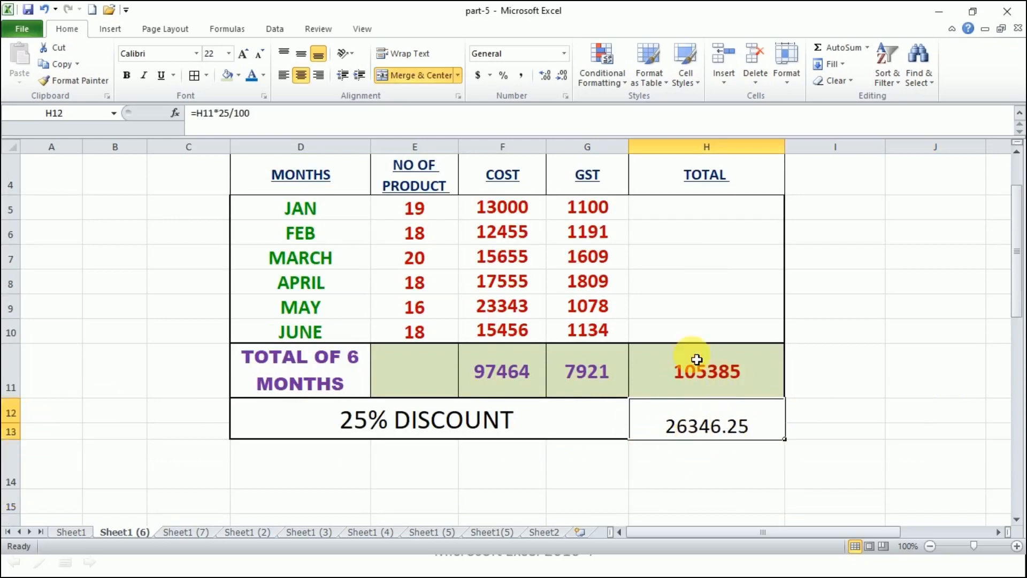
Enter the formula =H11-H12 in cell H14 to subtract the discount from the total.
click(703, 475)
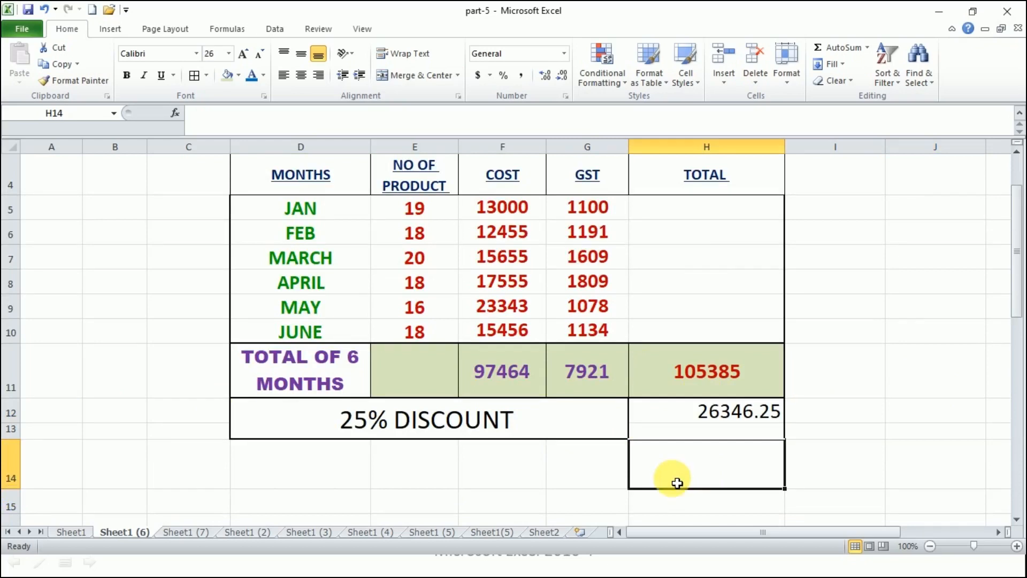
text(=)
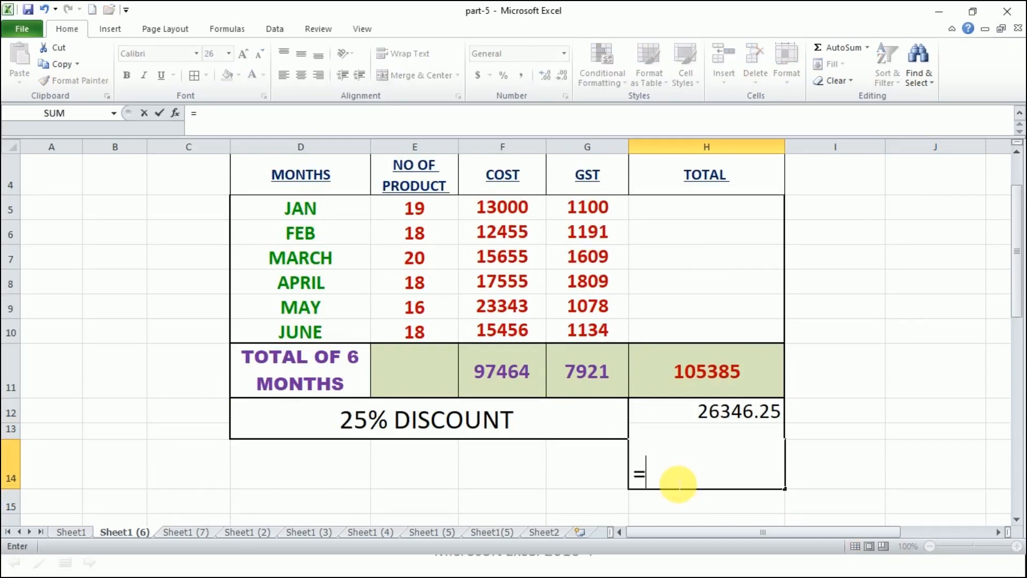
text(H11)
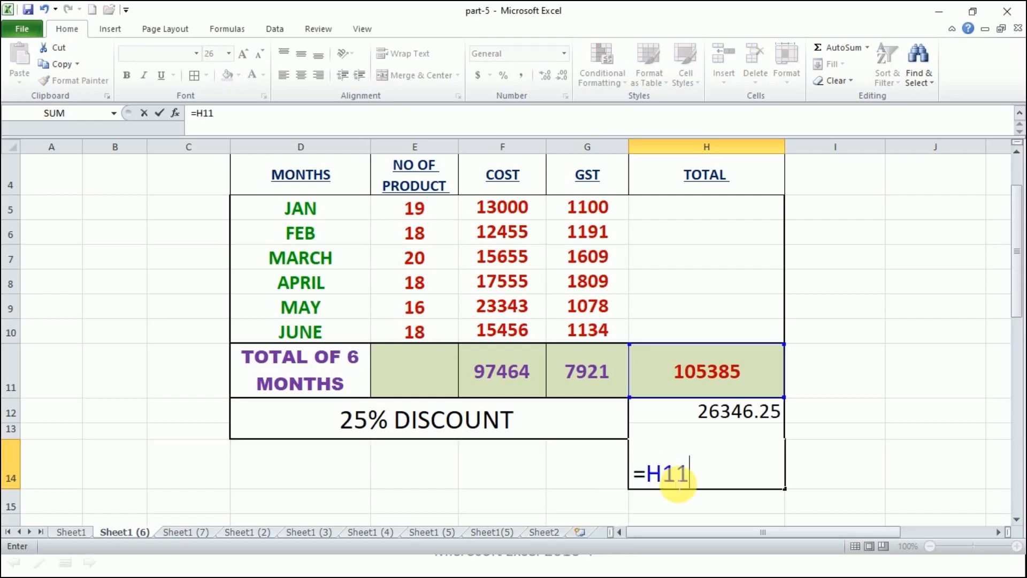
text(-H12)
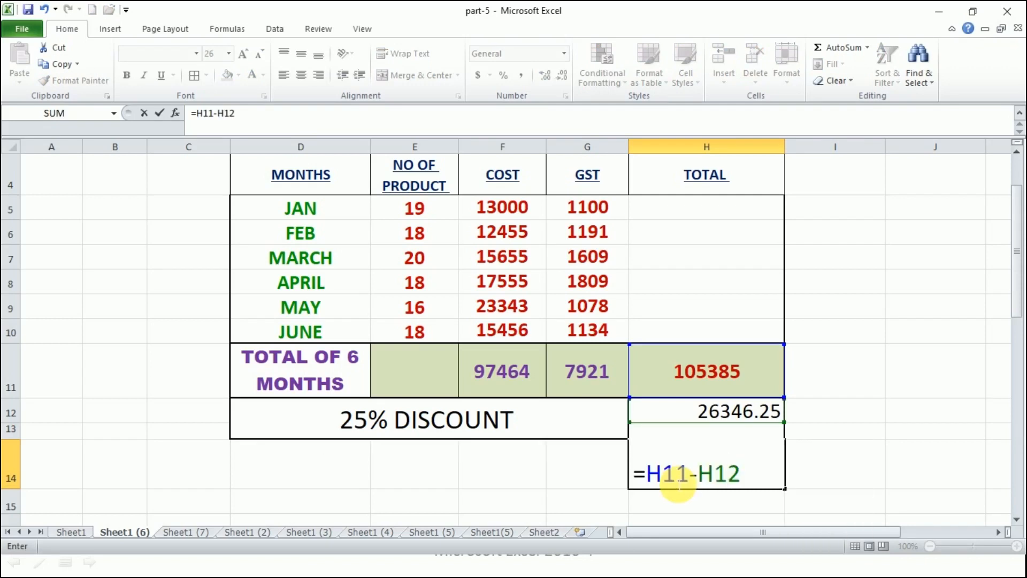
key(Return)
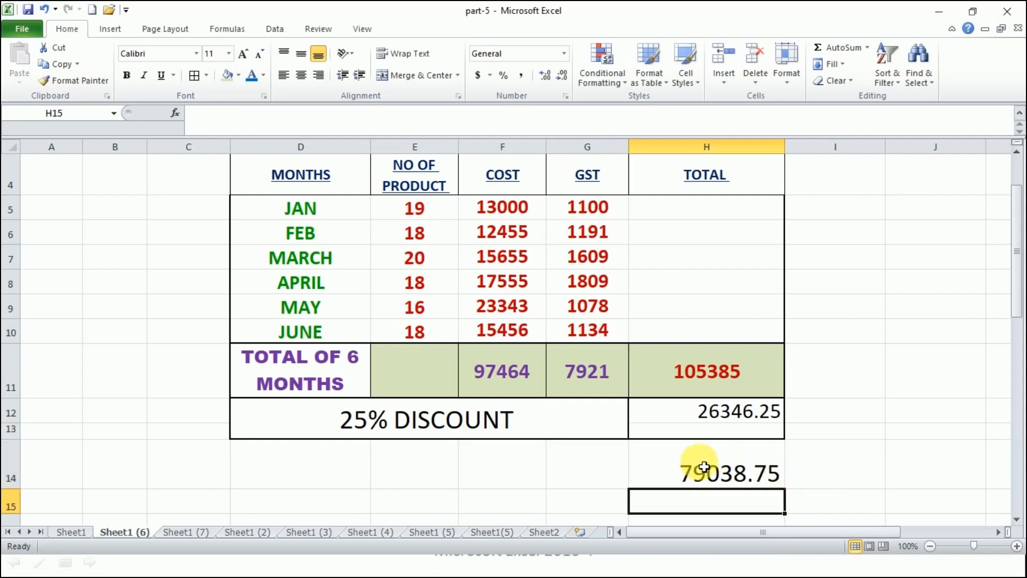
Apply borders around the discounted total in cell H14.
click(790, 474)
click(740, 475)
click(193, 75)
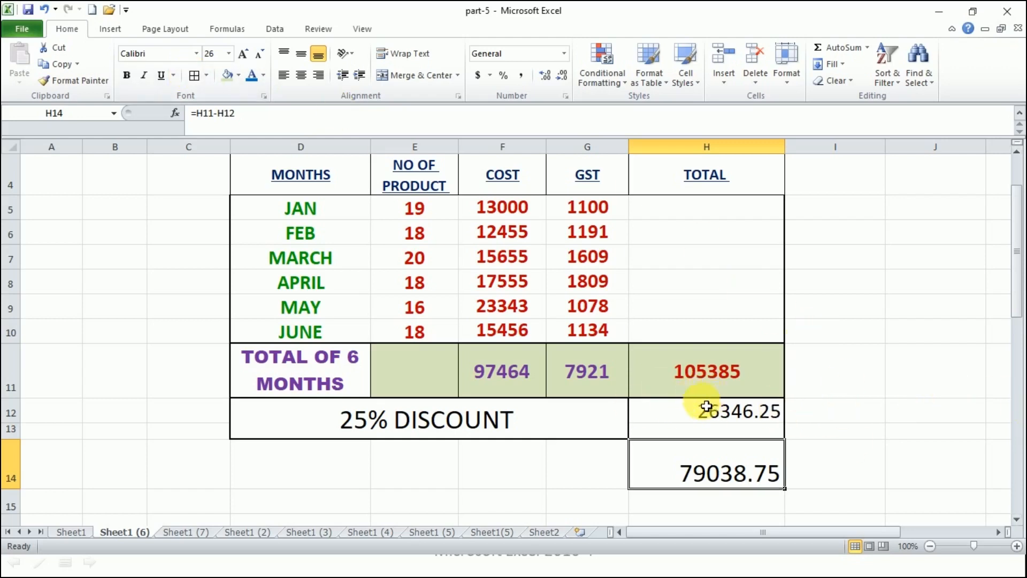
Compare the discount formula in H12 with the subtraction formula in H14.
click(689, 415)
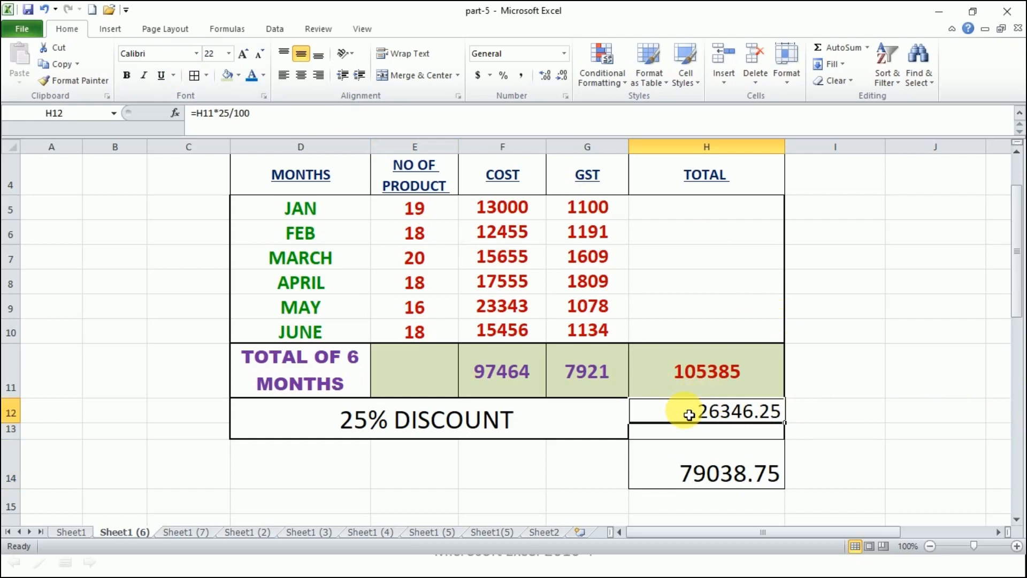
click(673, 481)
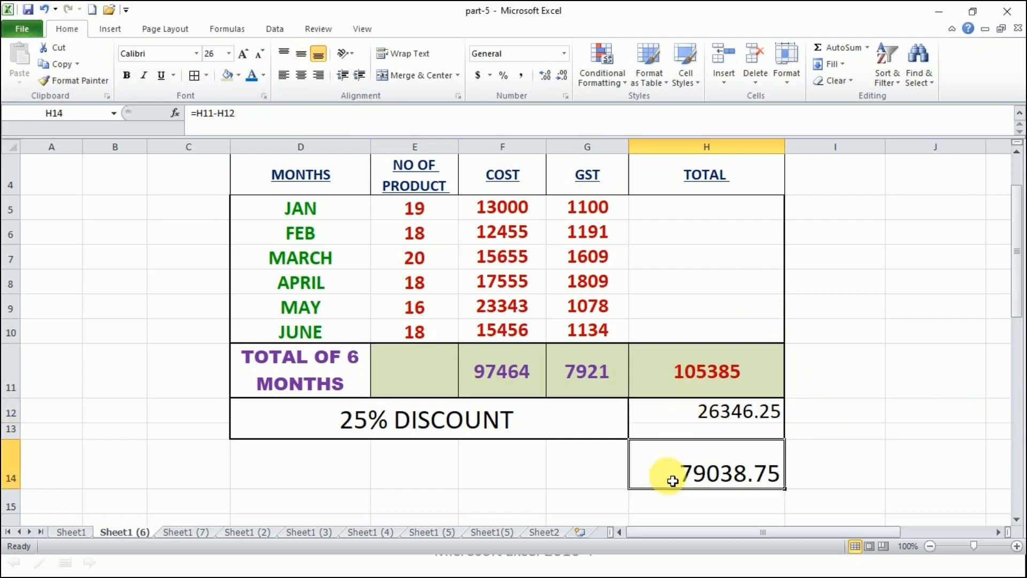
click(688, 418)
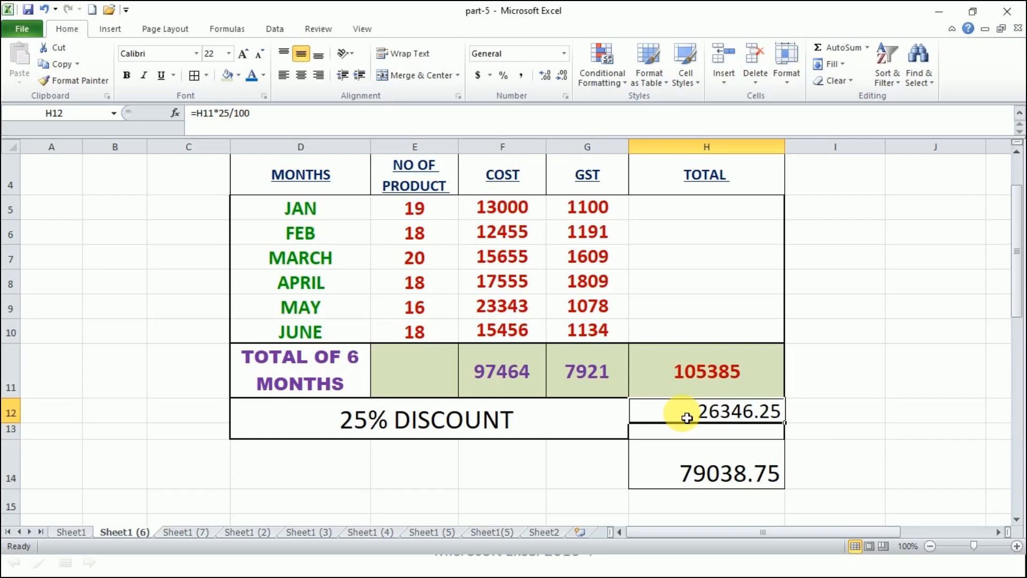
click(675, 472)
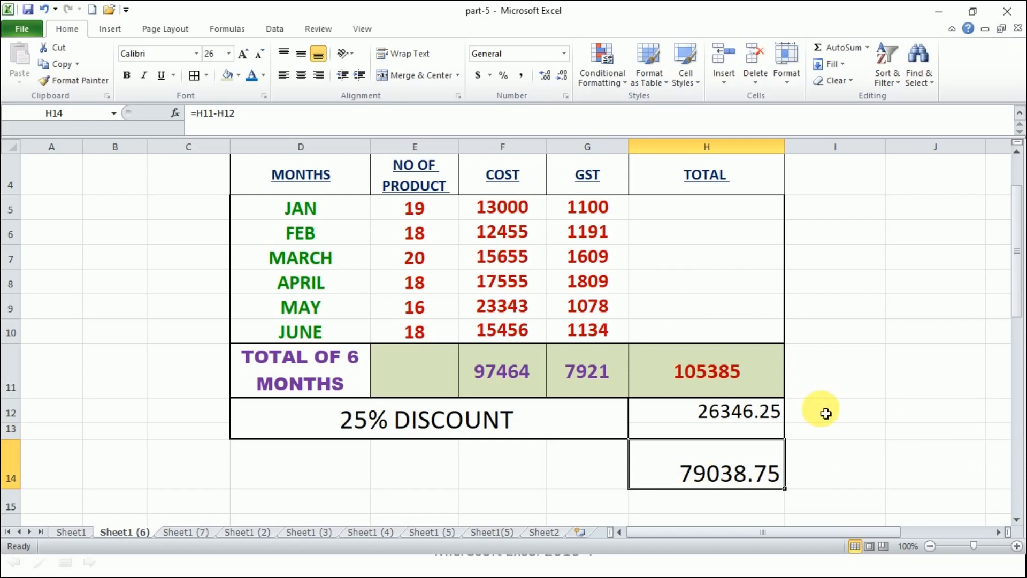
Switch to the worksheet Sheet1 (7) with the marks table and widen column E, ending on the TOTAL cell E13.
click(166, 532)
click(955, 344)
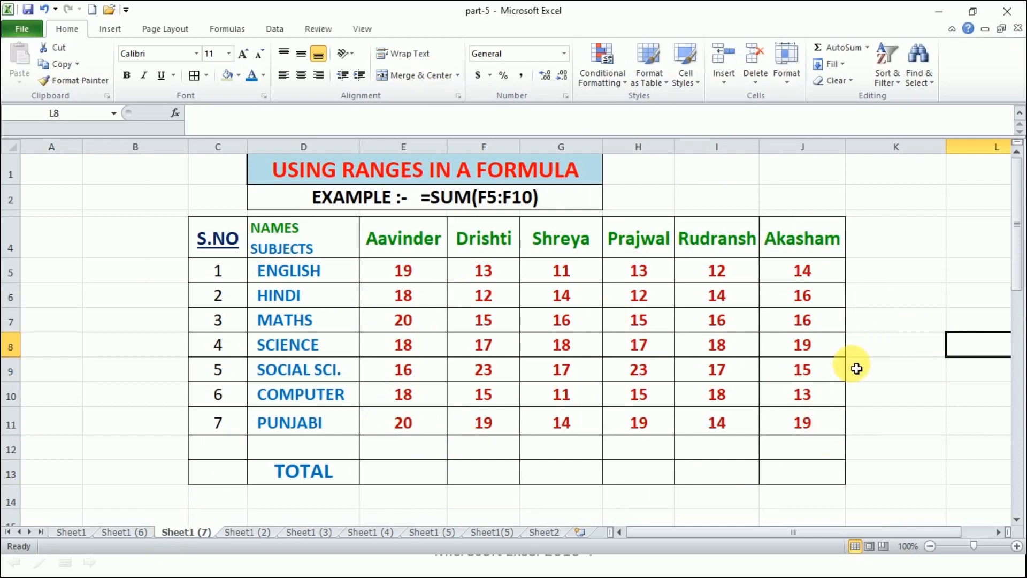
click(406, 230)
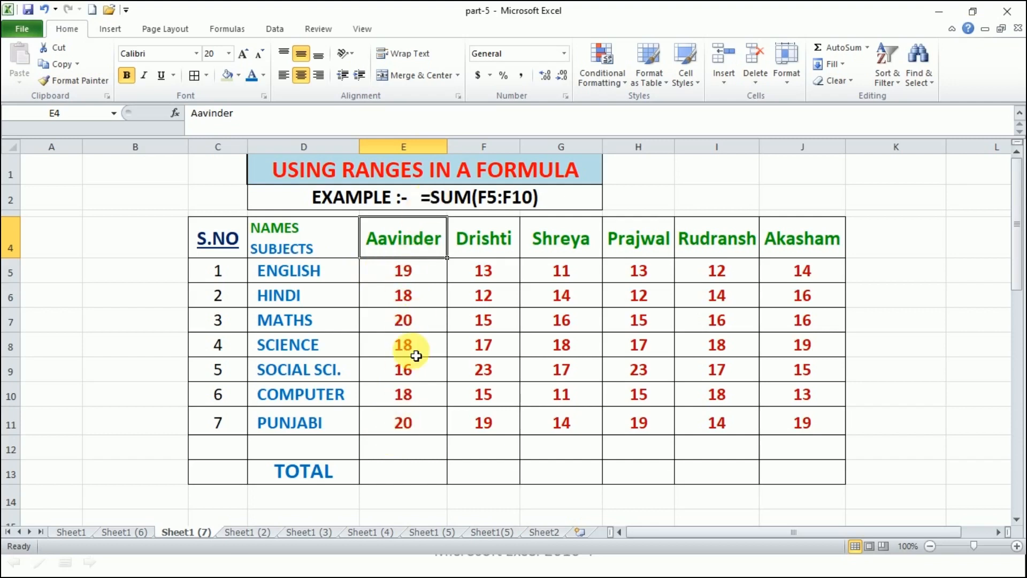
click(402, 478)
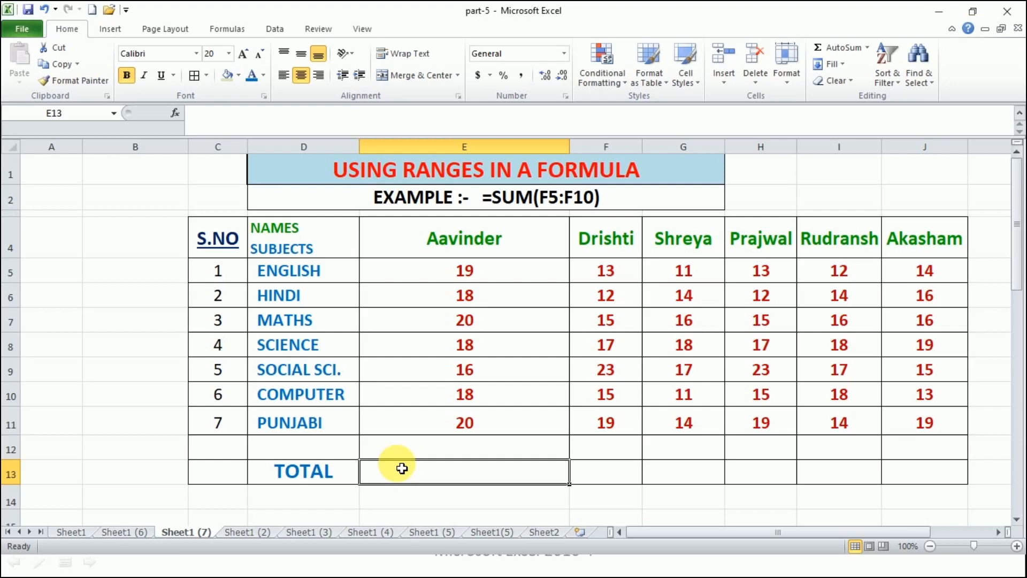
Enter the cell-by-cell addition formula =E5+E6+E7+E8+E9+E10+E11 in the TOTAL cell E13 of the first student's column.
text(=)
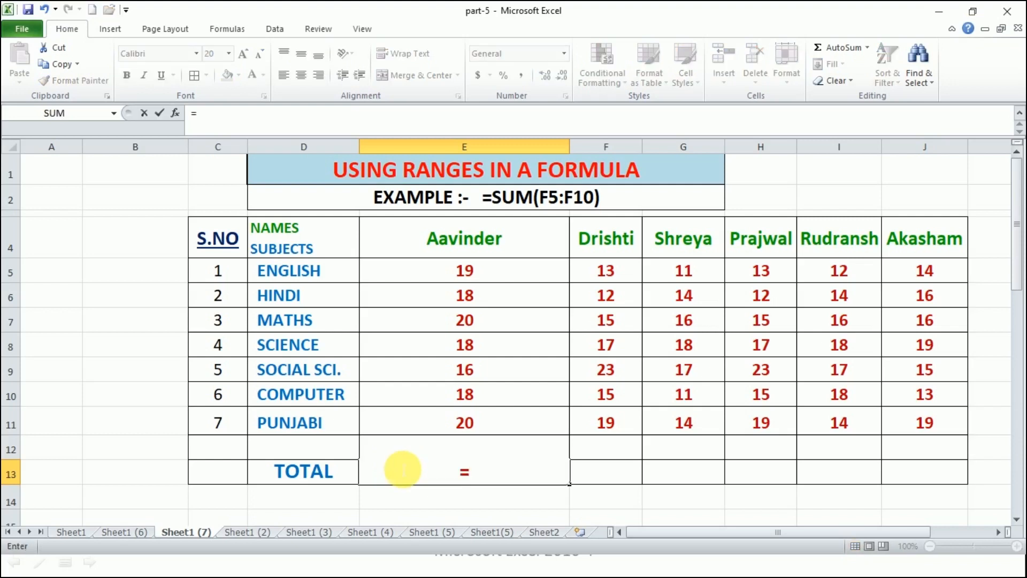
text(E5+)
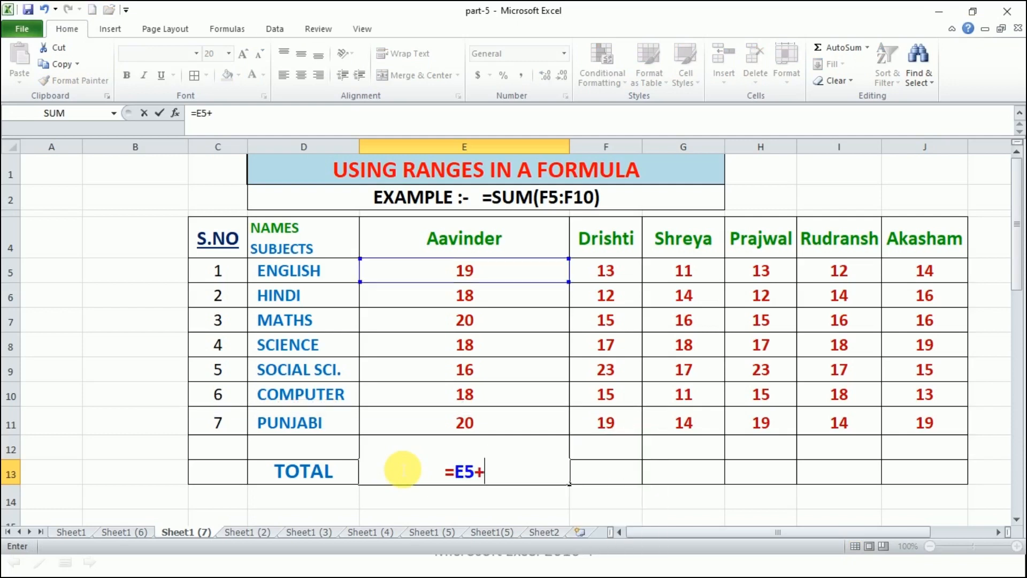
text(E6+)
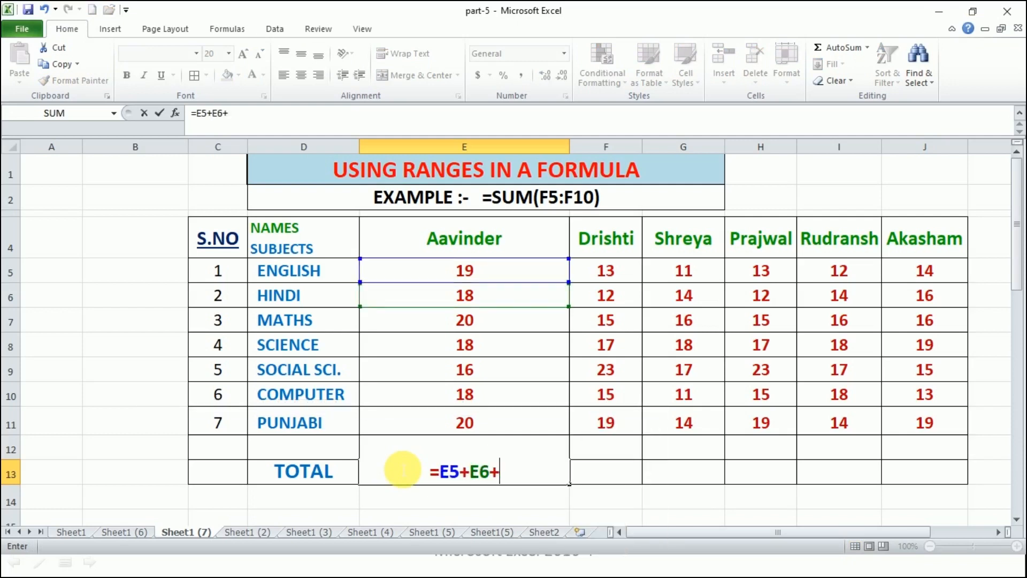
text(E7+)
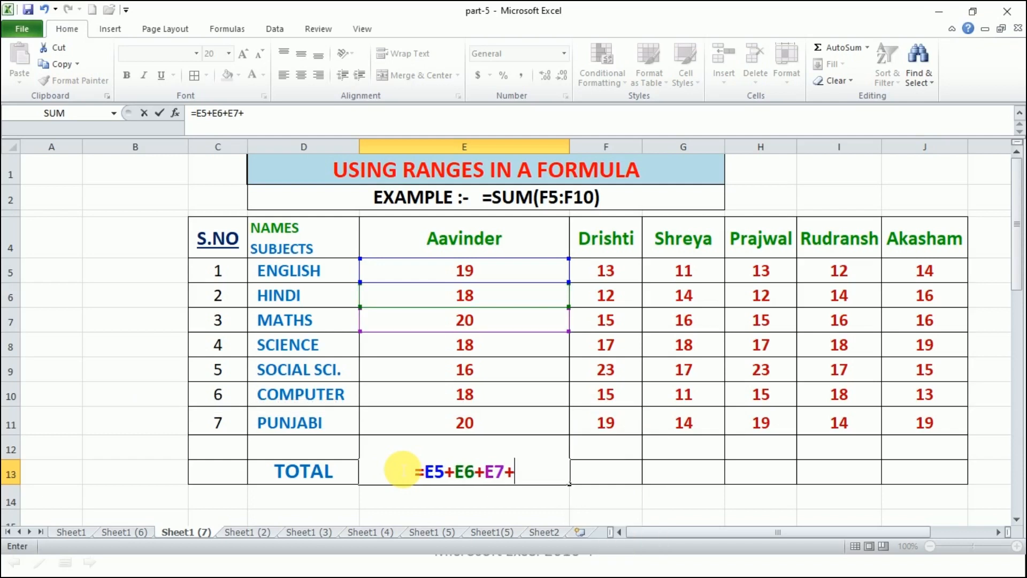
text(E8)
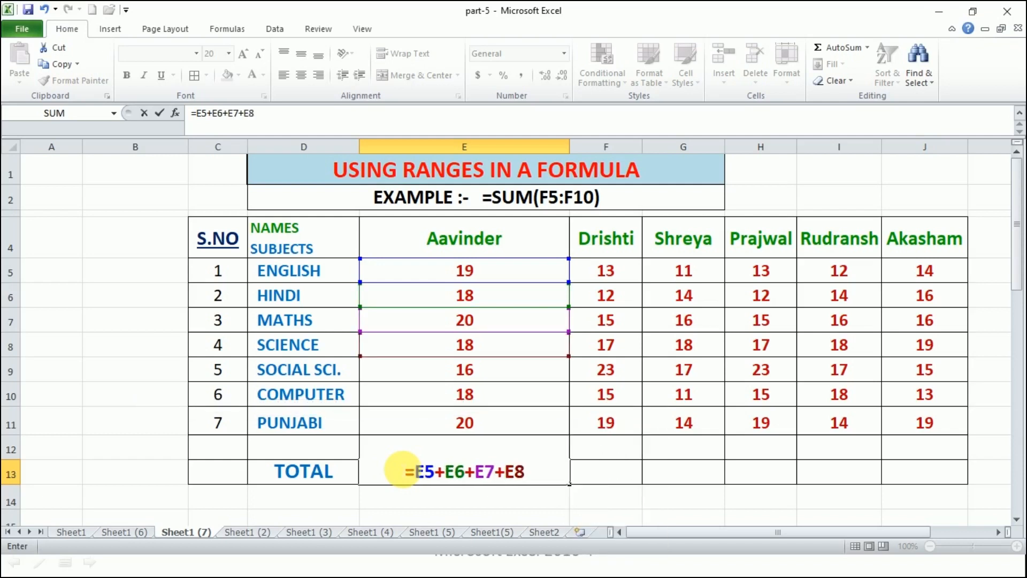
text(+E)
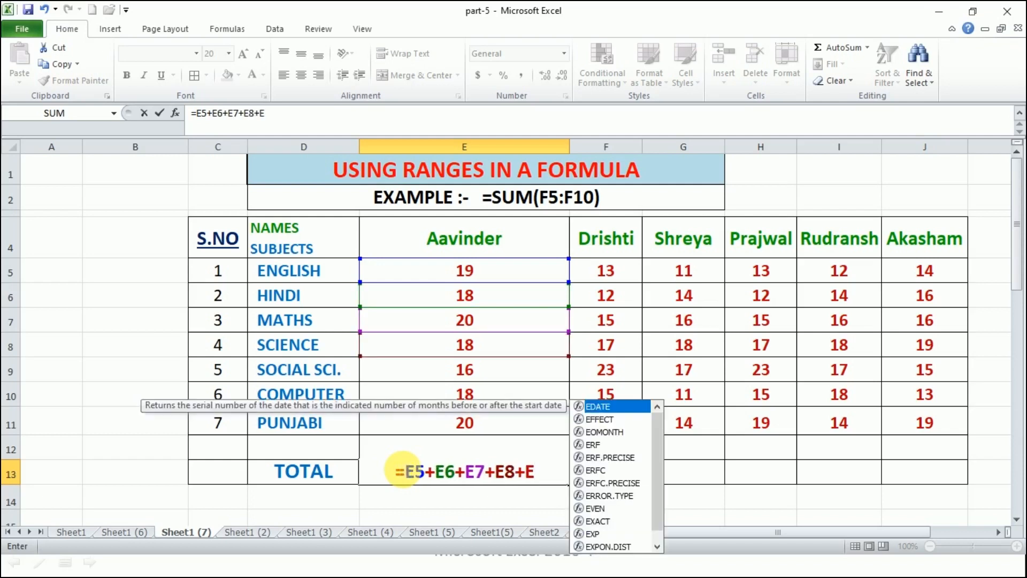
text(9+)
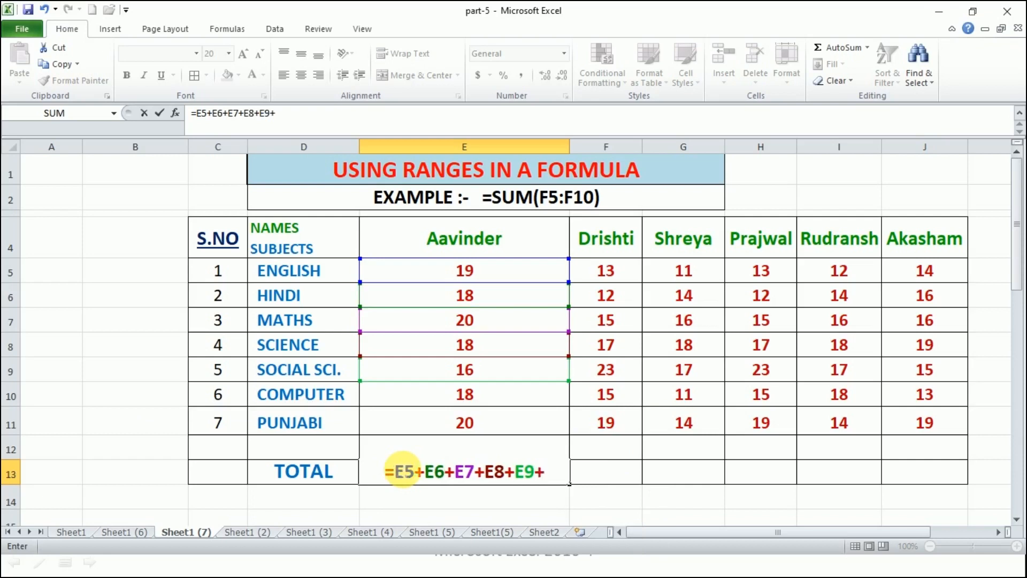
text(E1)
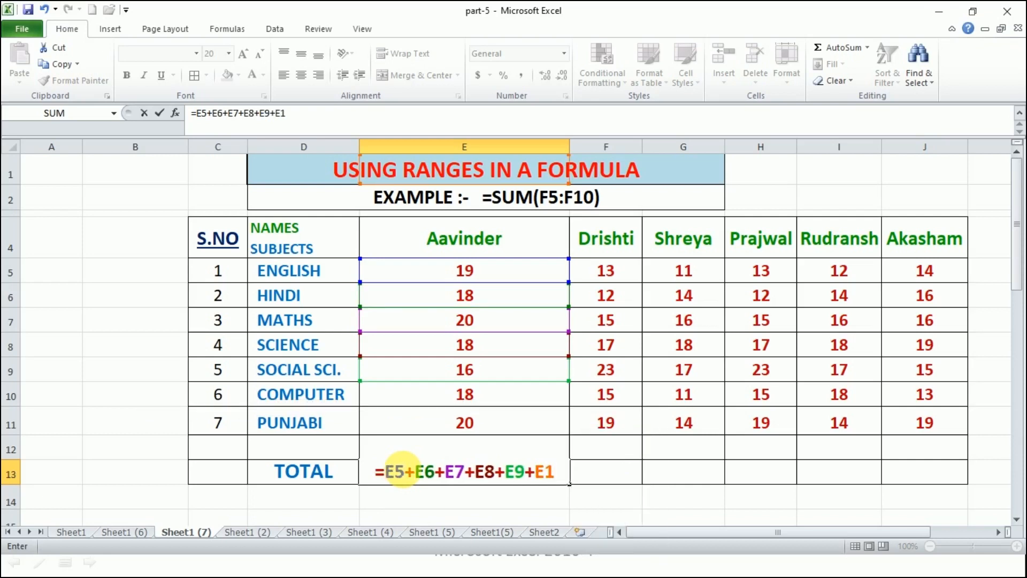
text(0+)
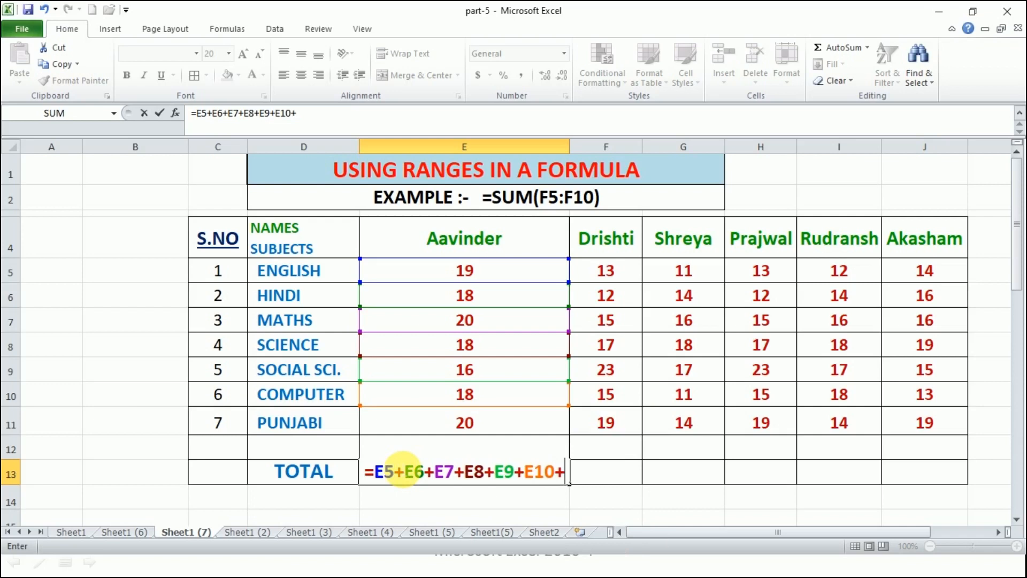
text(E11)
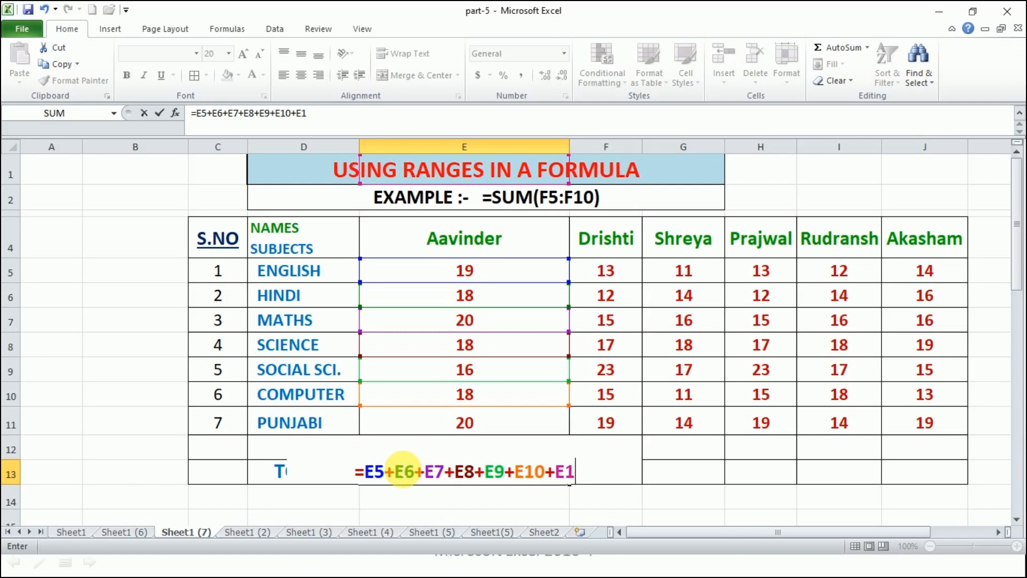
key(Return)
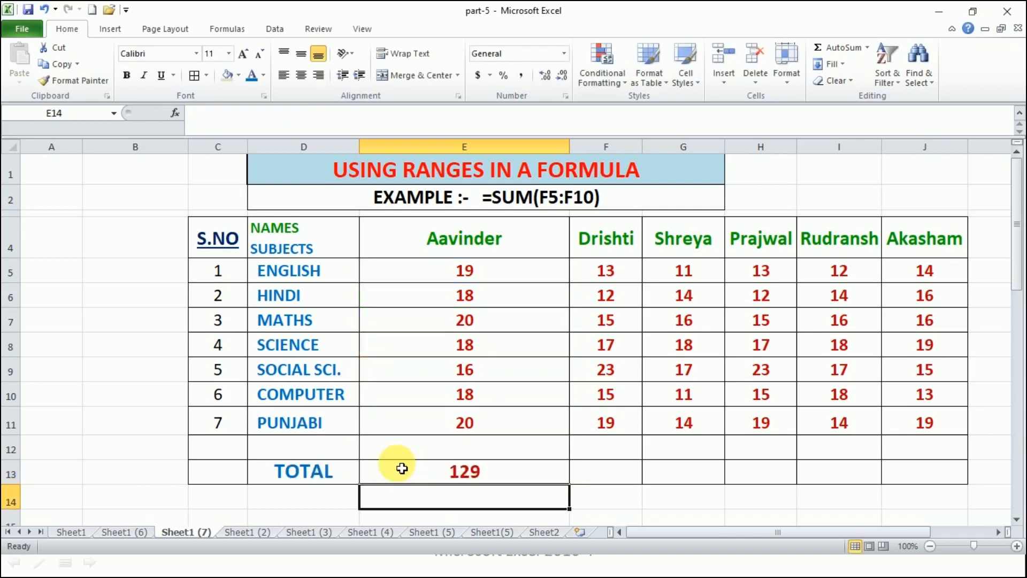
Clear the cell-by-cell addition formula from the TOTAL cell E13.
click(450, 477)
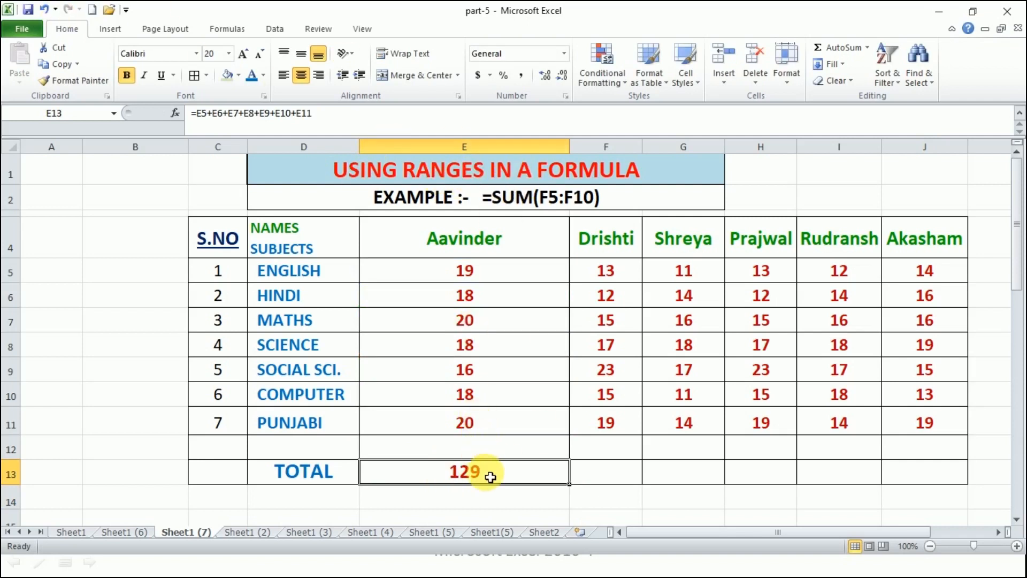
key(BackSpace)
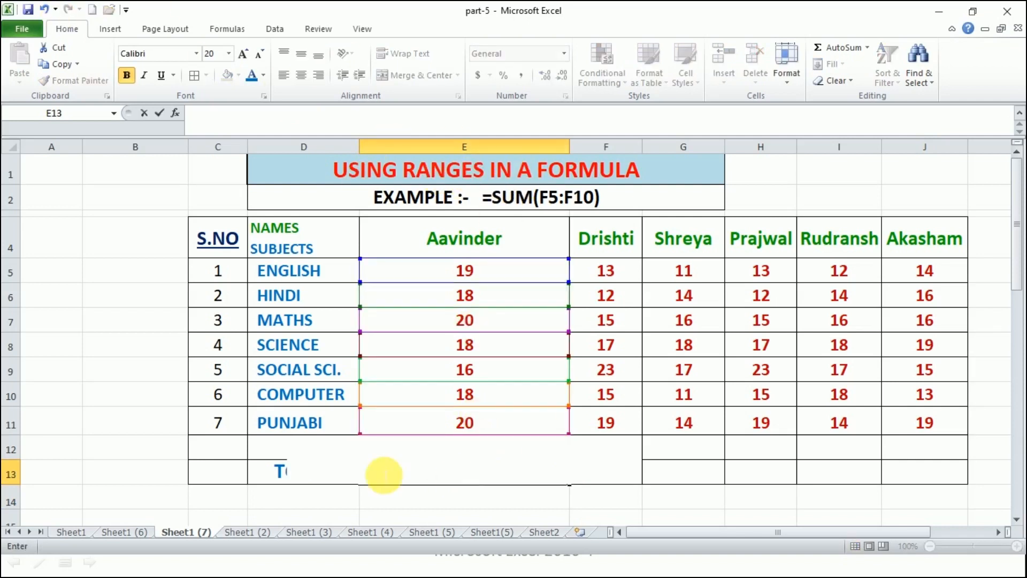
click(56, 455)
click(488, 478)
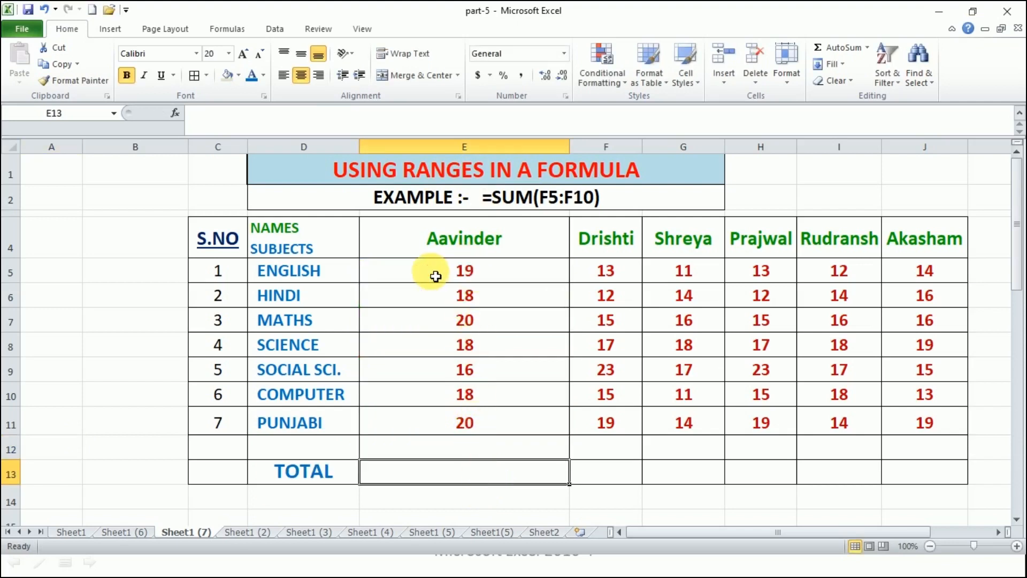
Total the first student's marks, from English in E5 to Punjabi in E11, with the range formula =SUM(E5:E11) in cell E13.
click(440, 276)
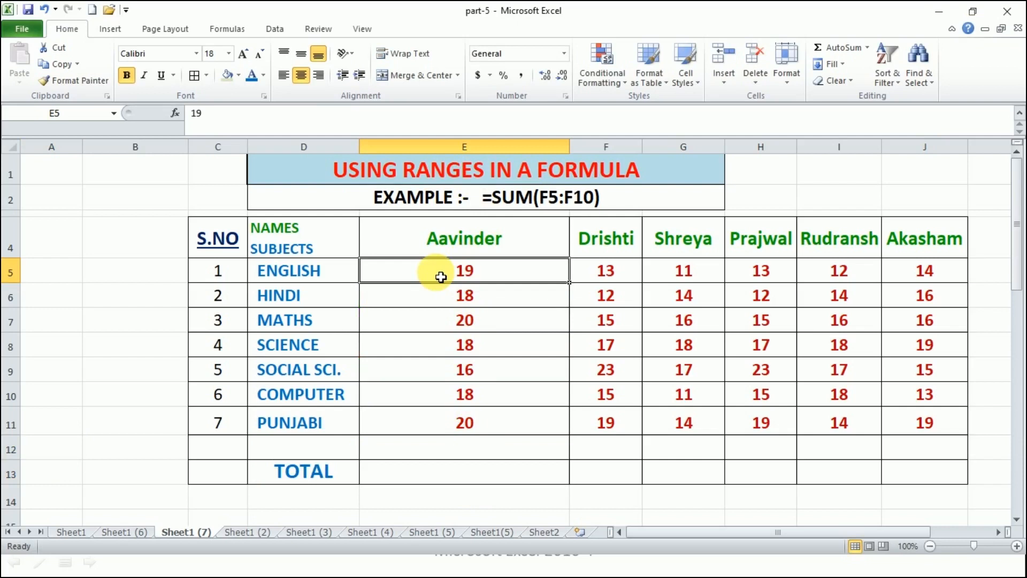
click(457, 433)
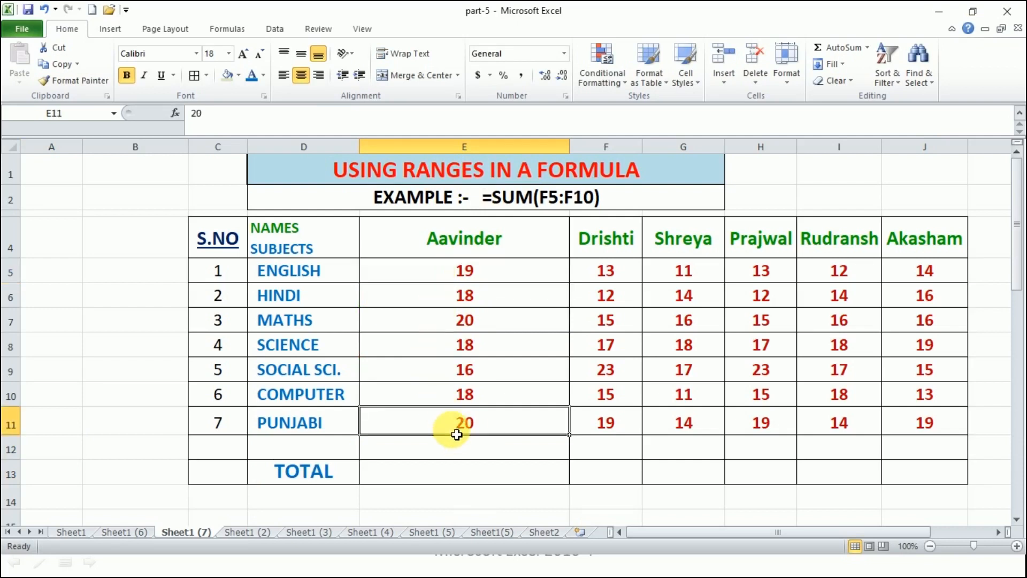
click(411, 482)
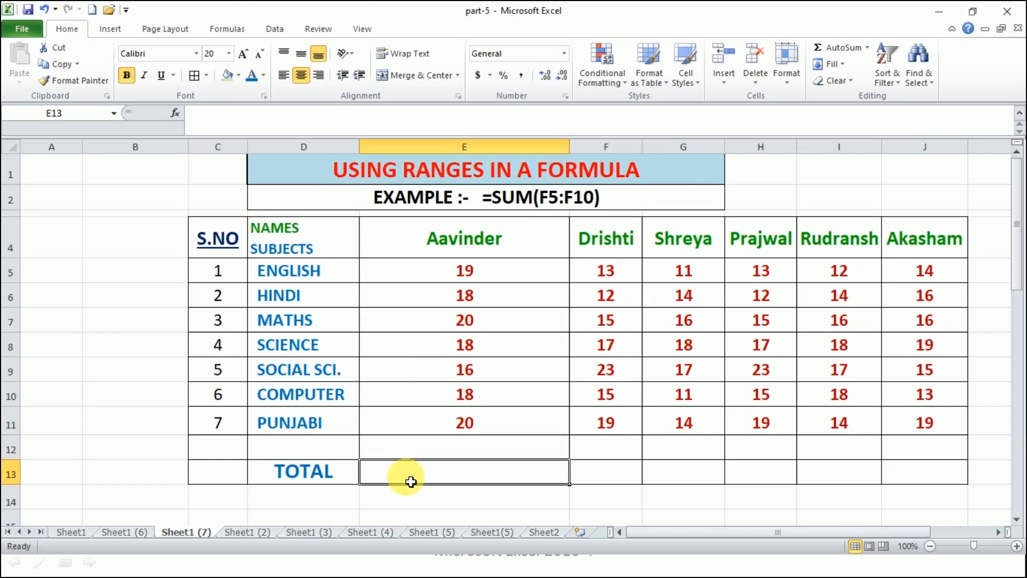
text(=)
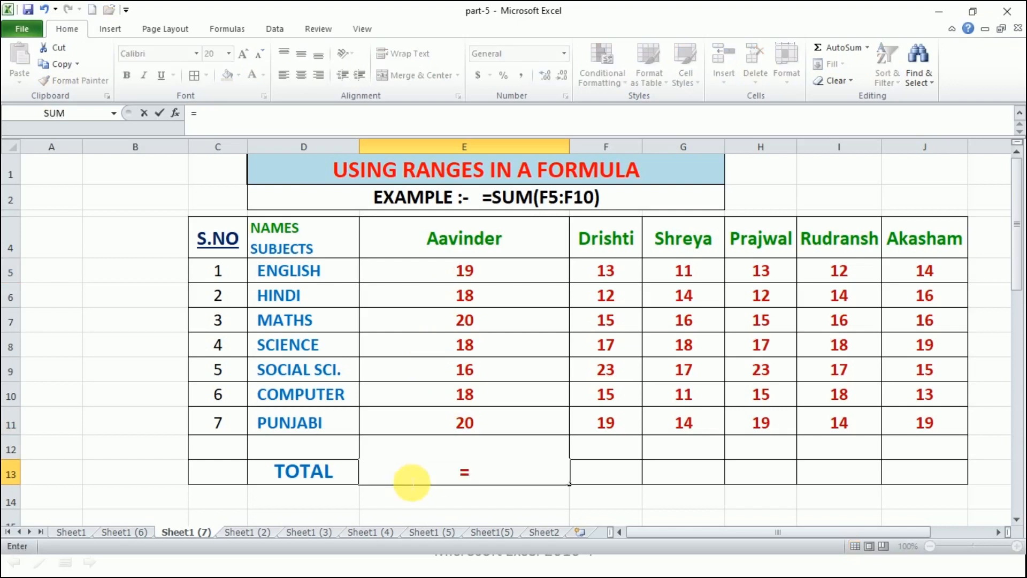
text(SUM)
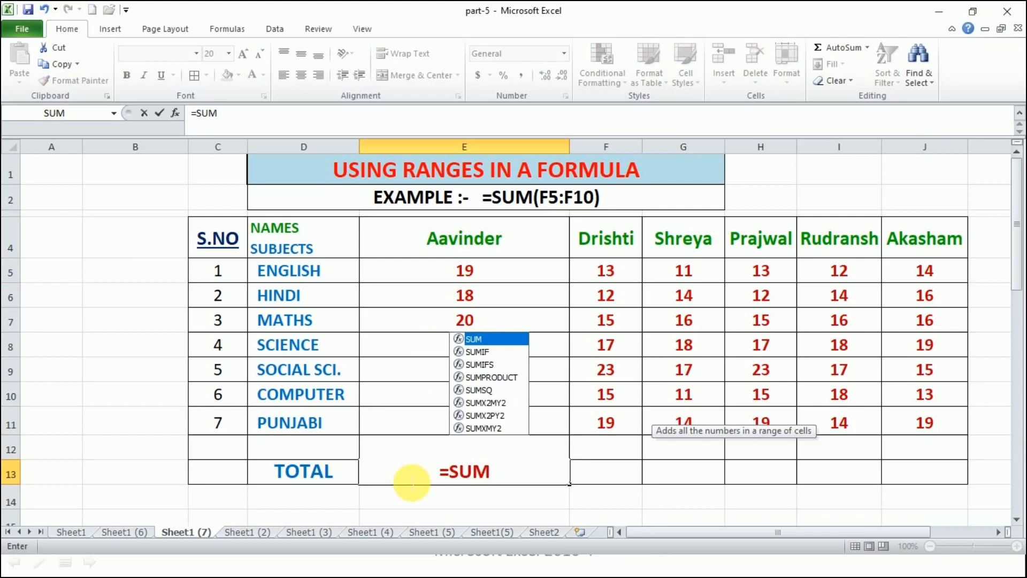
text((E5)
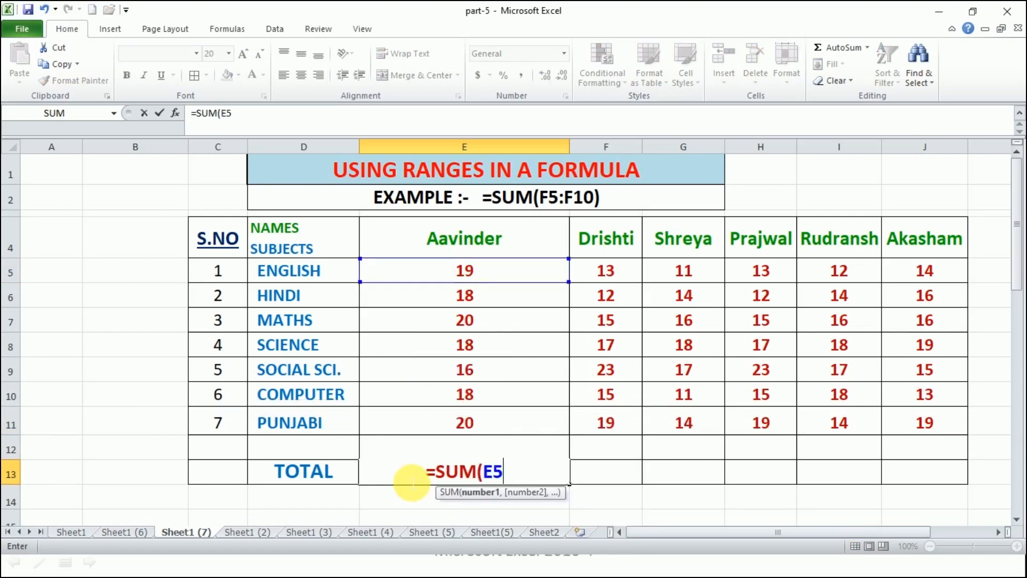
text(:E11)
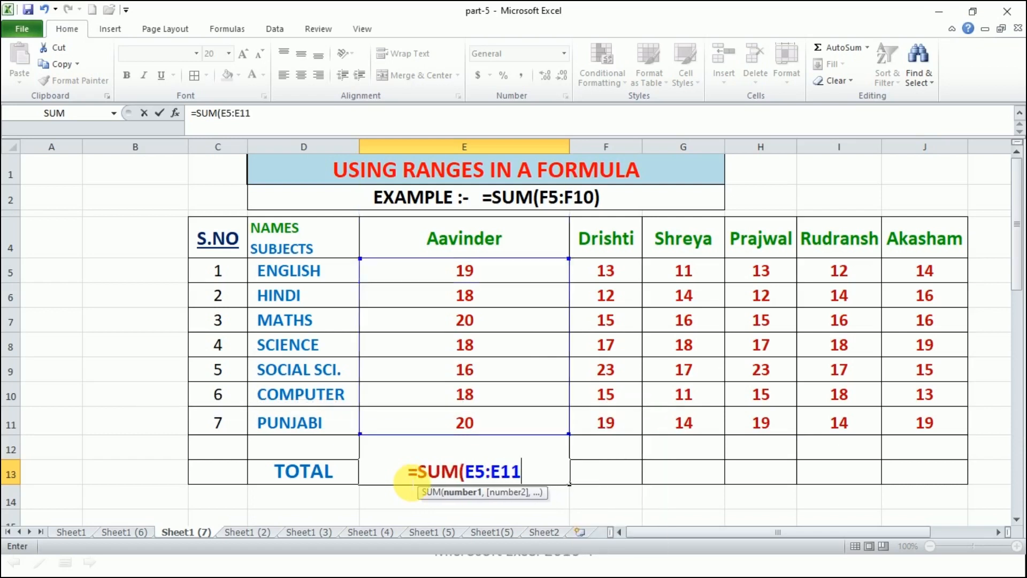
key(Return)
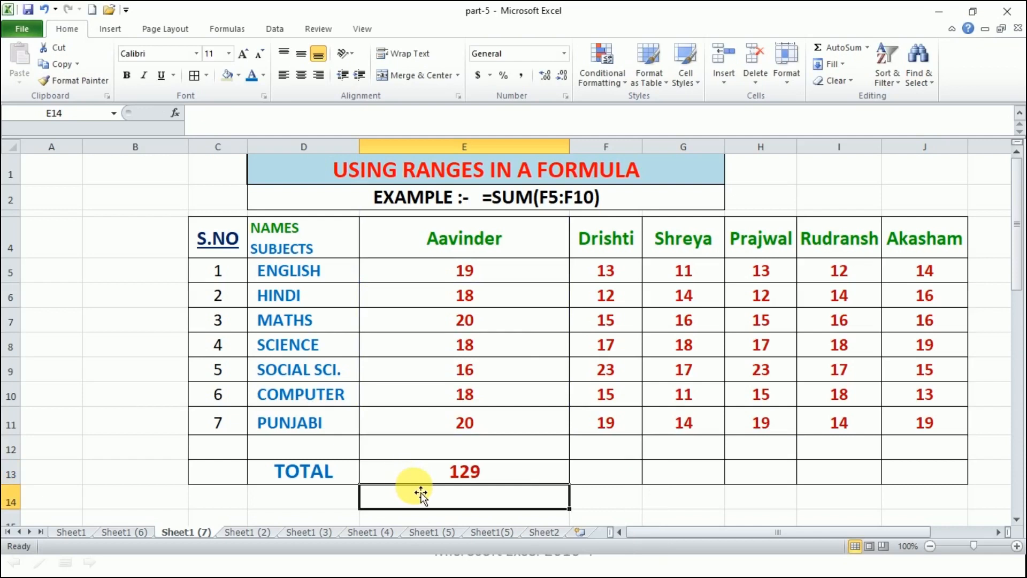
Widen column F of the marks table with its TOTAL cell F13 selected.
click(269, 499)
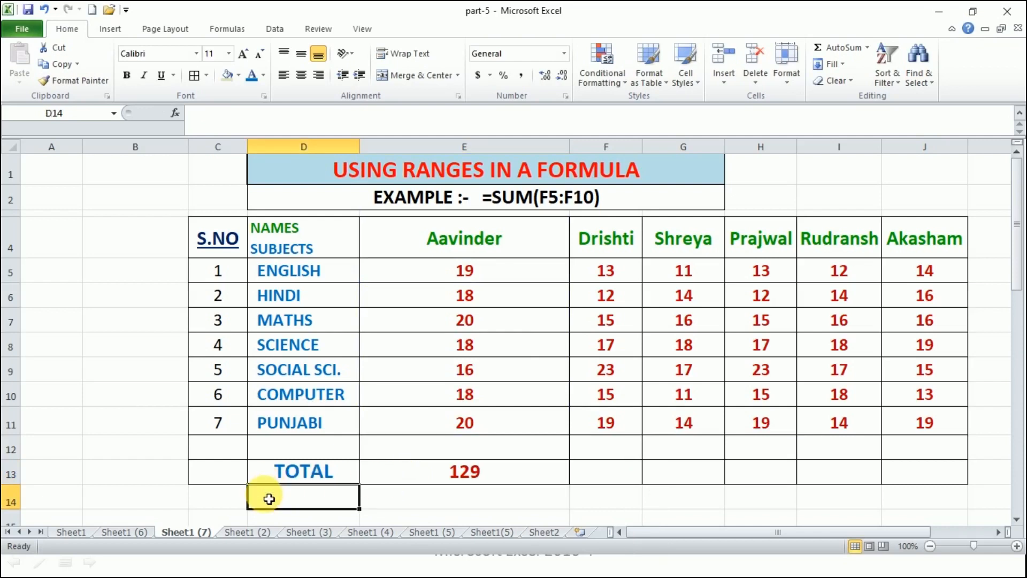
drag(722, 533, 775, 535)
click(424, 475)
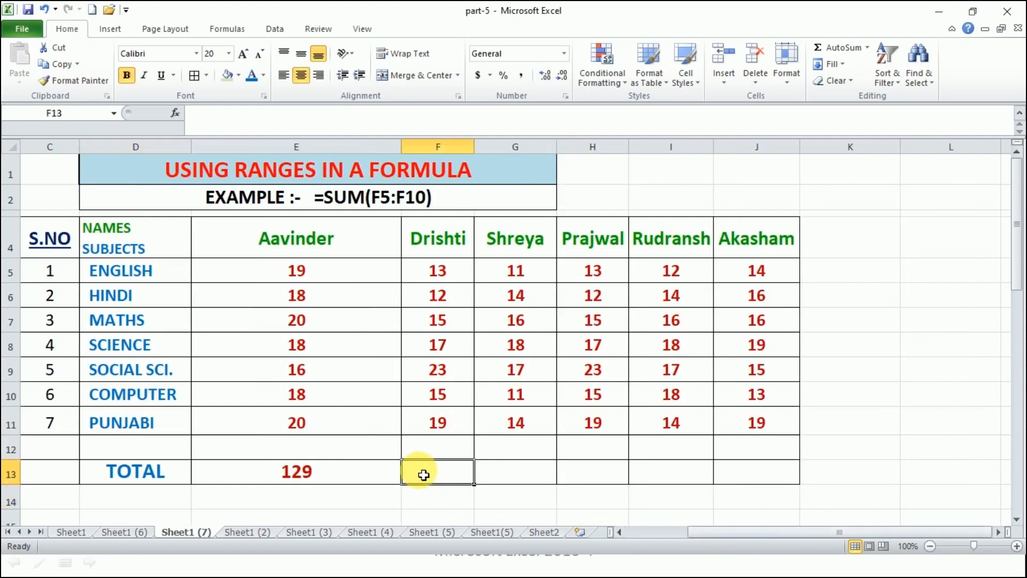
drag(474, 146, 522, 147)
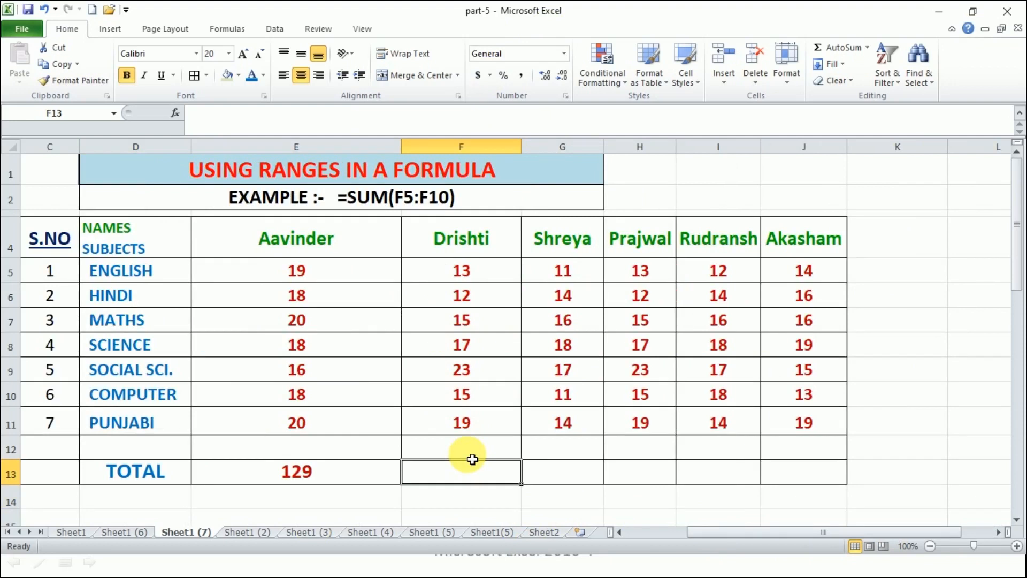
Total the second student's marks with the range formula =SUM(F5:F11) in cell F13.
text(=)
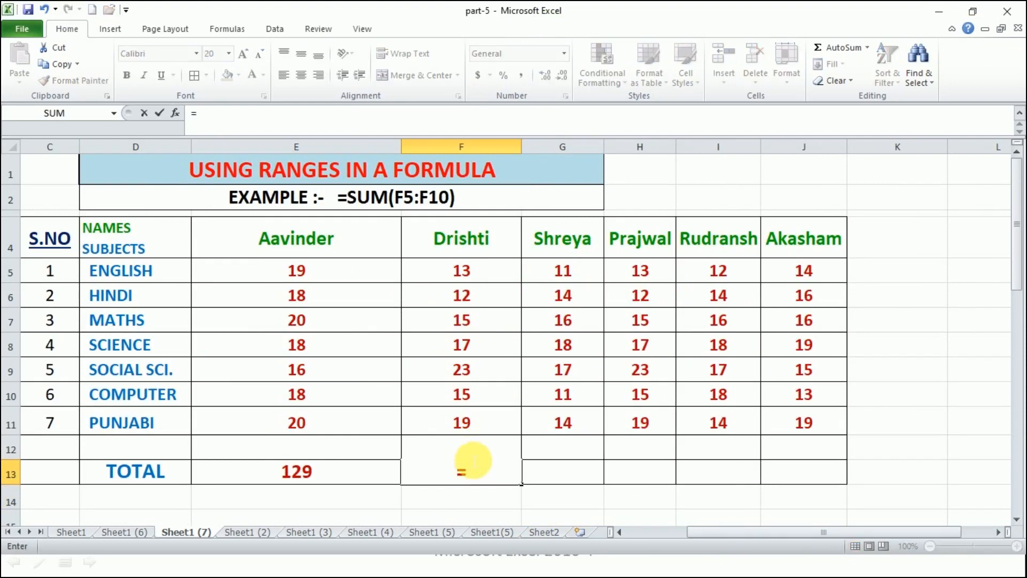
text(SUM()
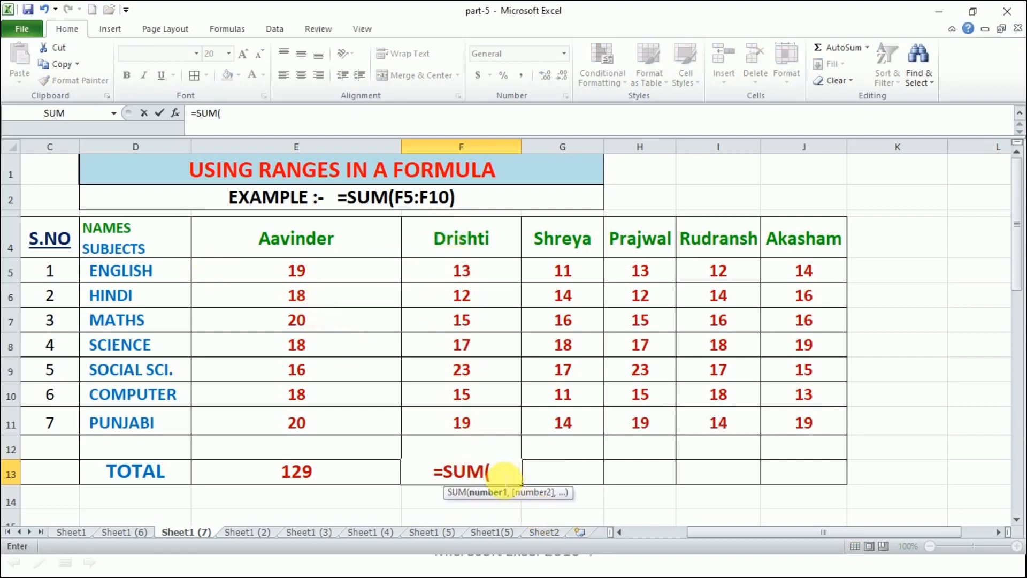
text(F)
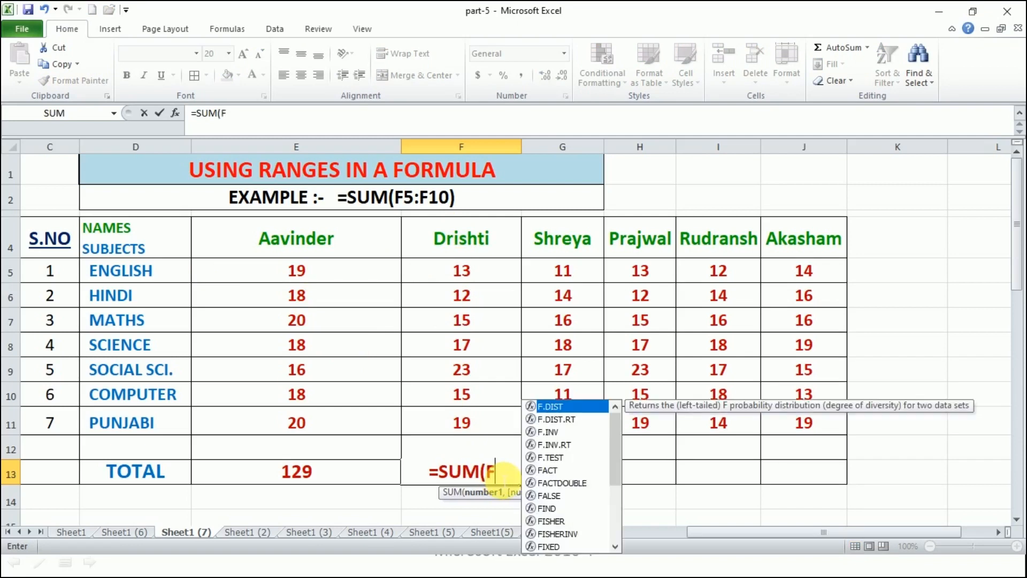
text(5:)
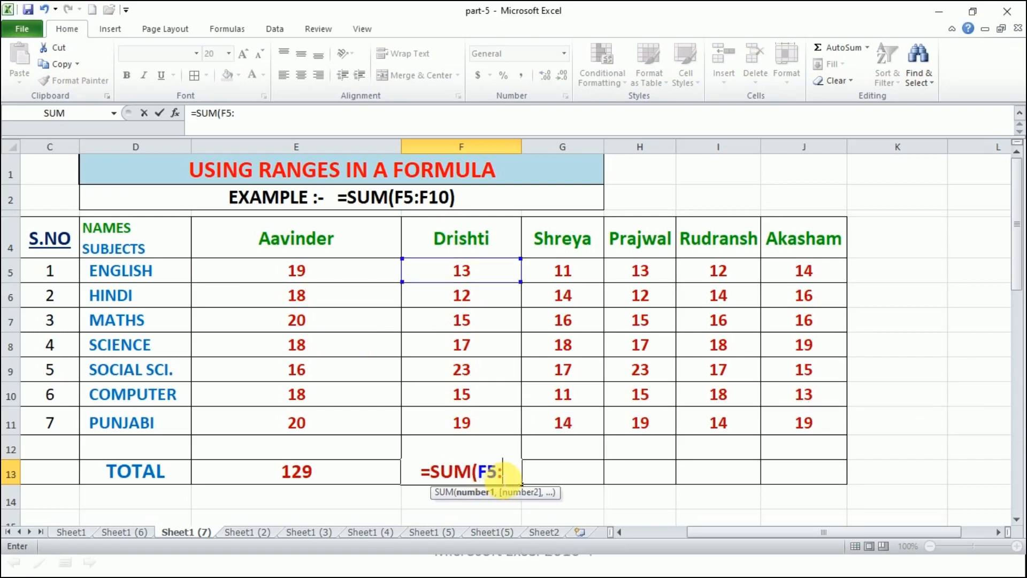
text(F11))
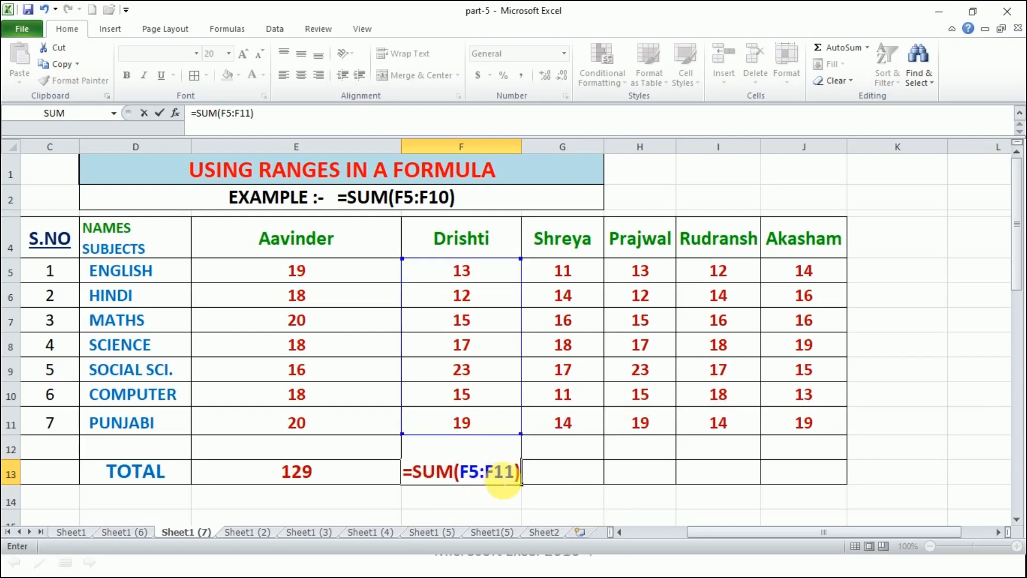
key(Return)
Total the third student's marks with the range formula =SUM(G5:G11) in cell G13.
click(569, 480)
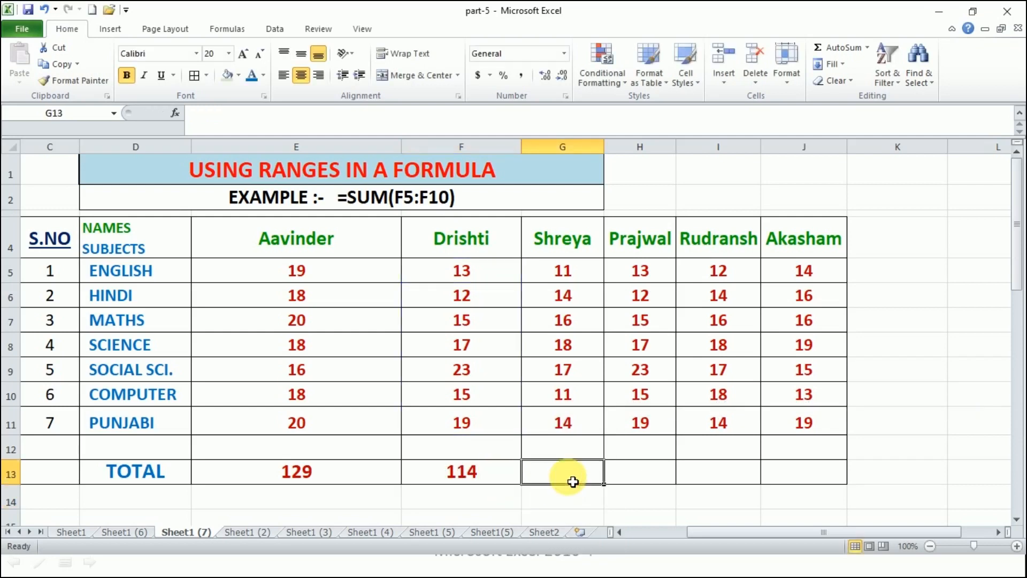
text(=SUM()
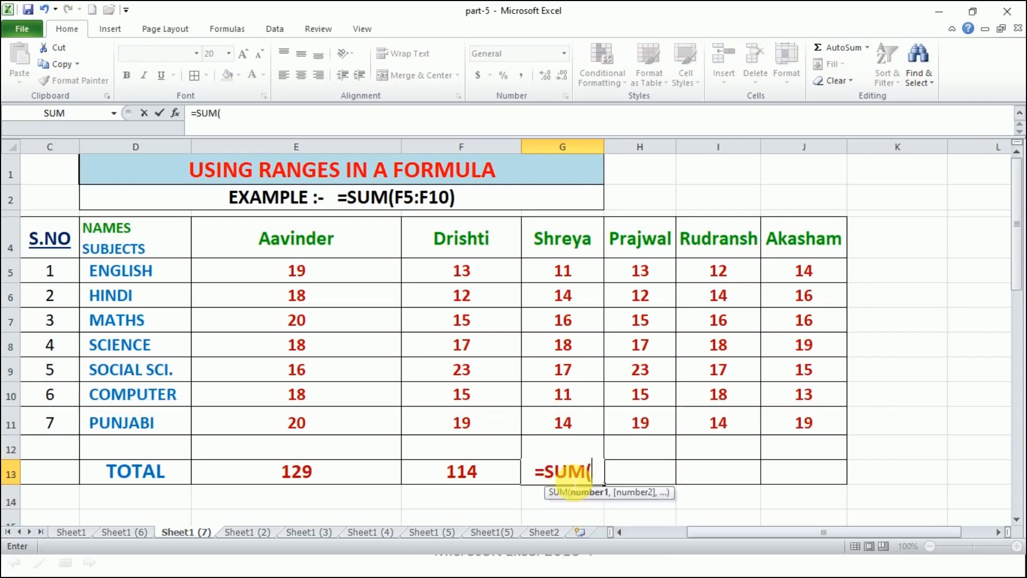
text(G5)
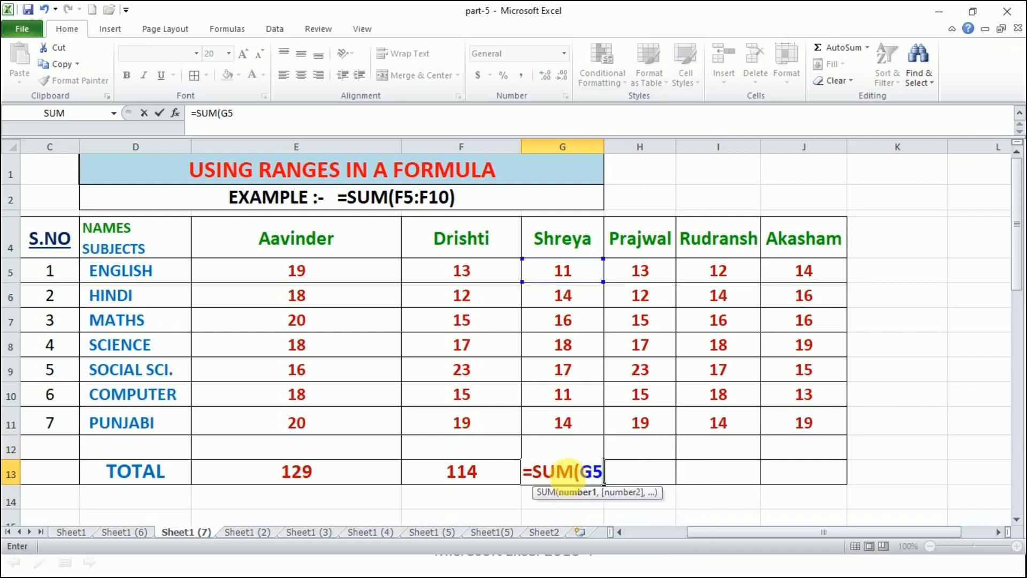
text(:)
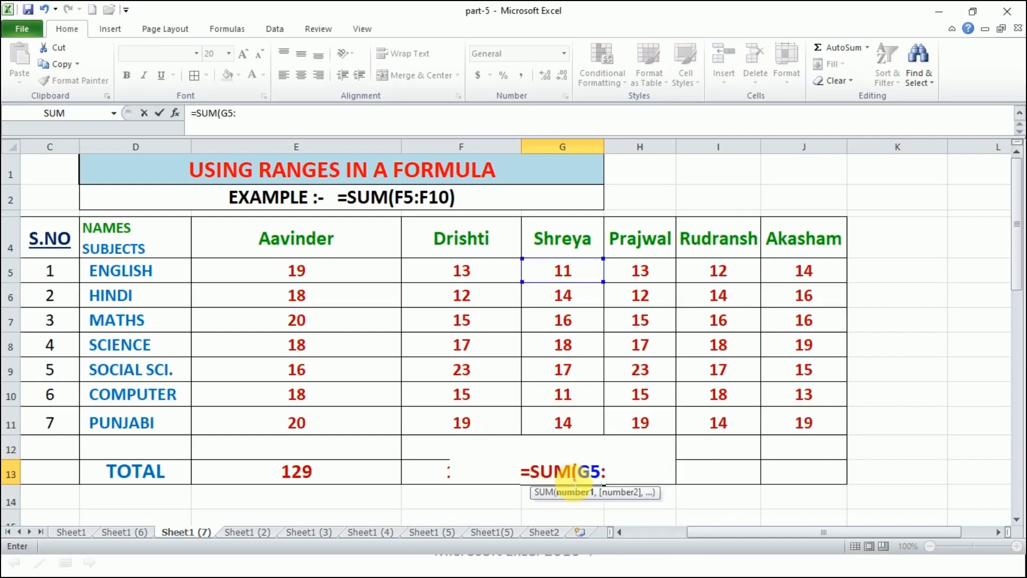
text(G11))
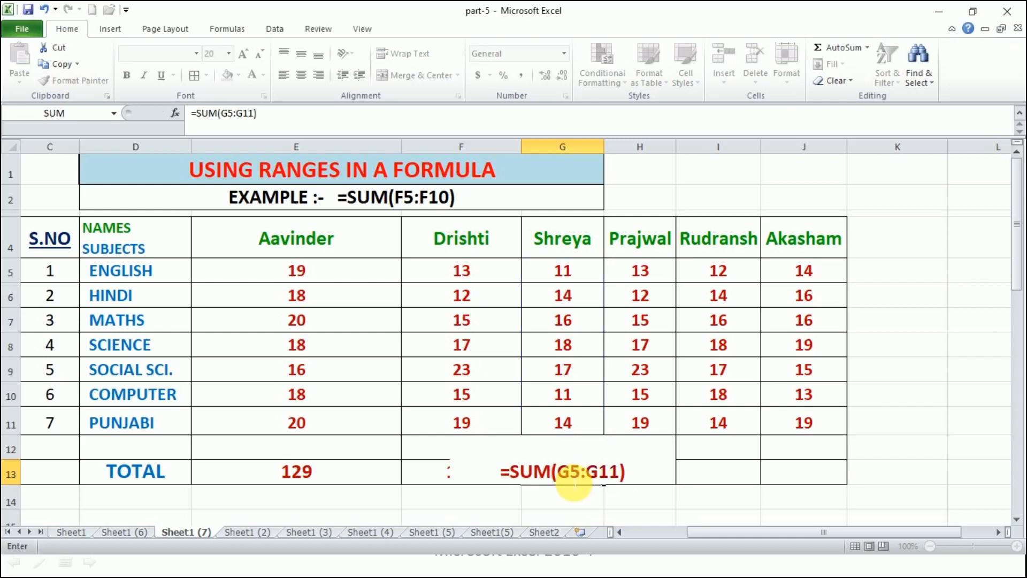
Commit the formula =SUM(G5:G11) in cell G13 and reselect that cell to review its formula.
key(Return)
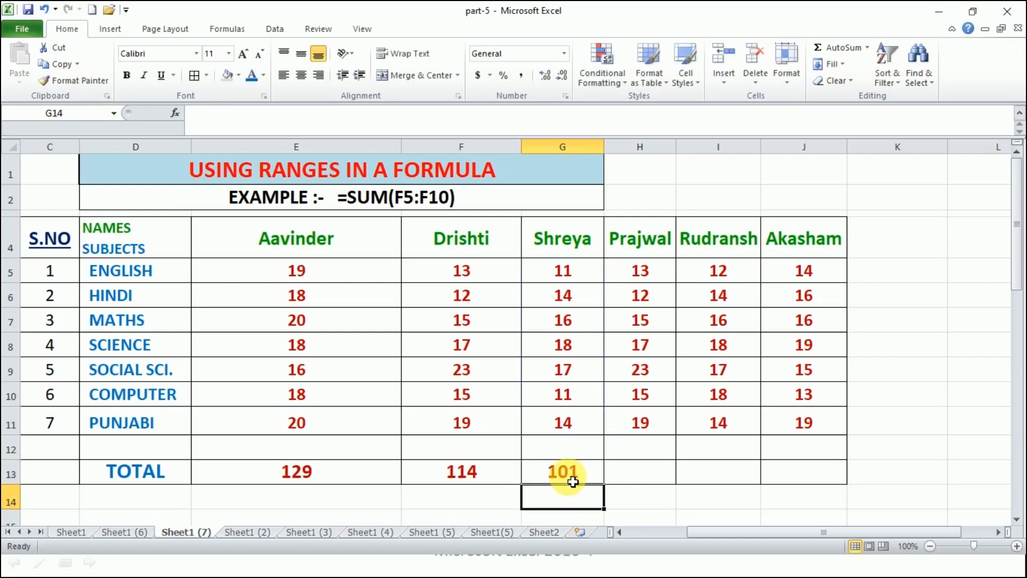
click(573, 480)
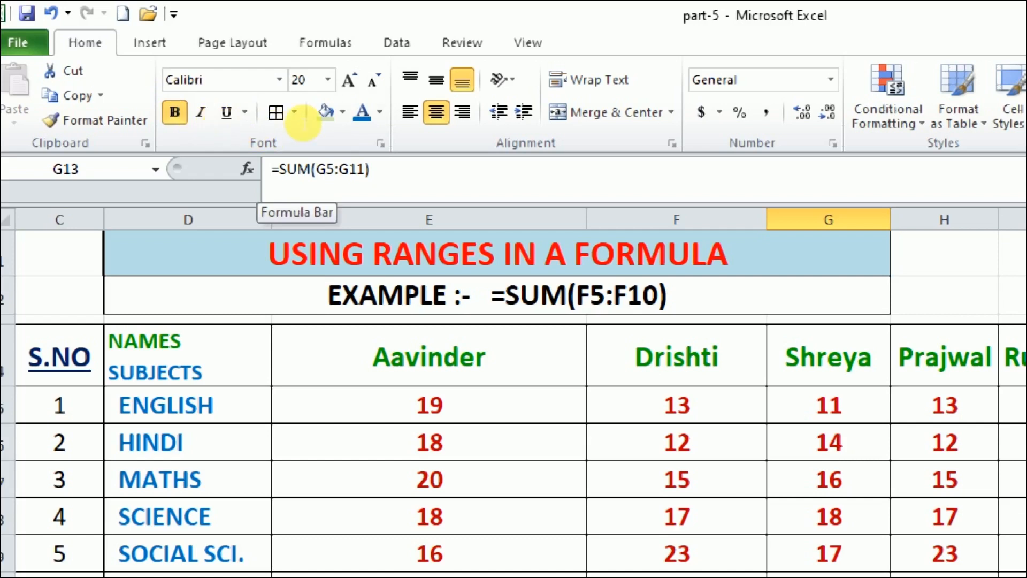
scroll(525, 254, down, 3)
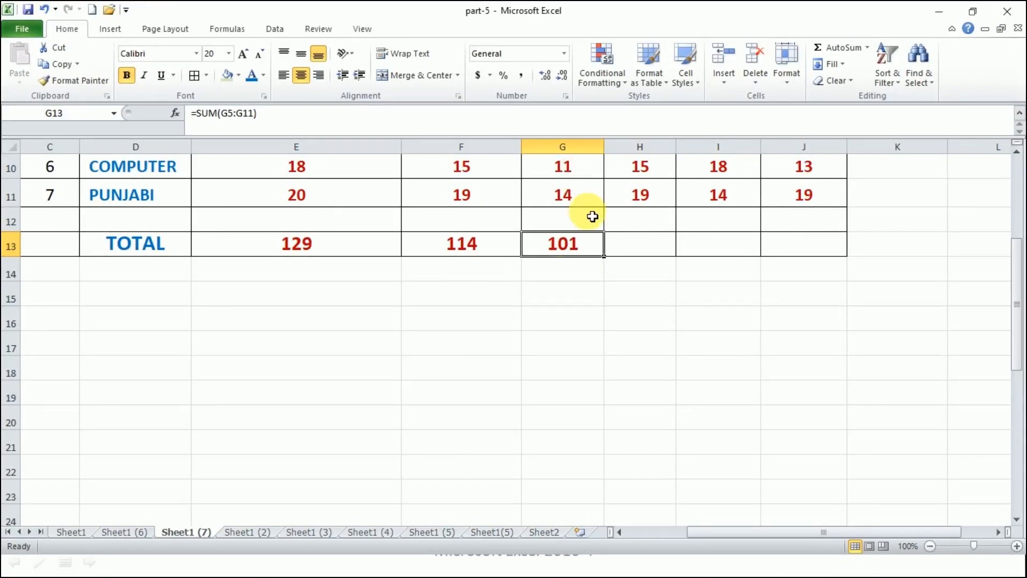
scroll(588, 235, up, 3)
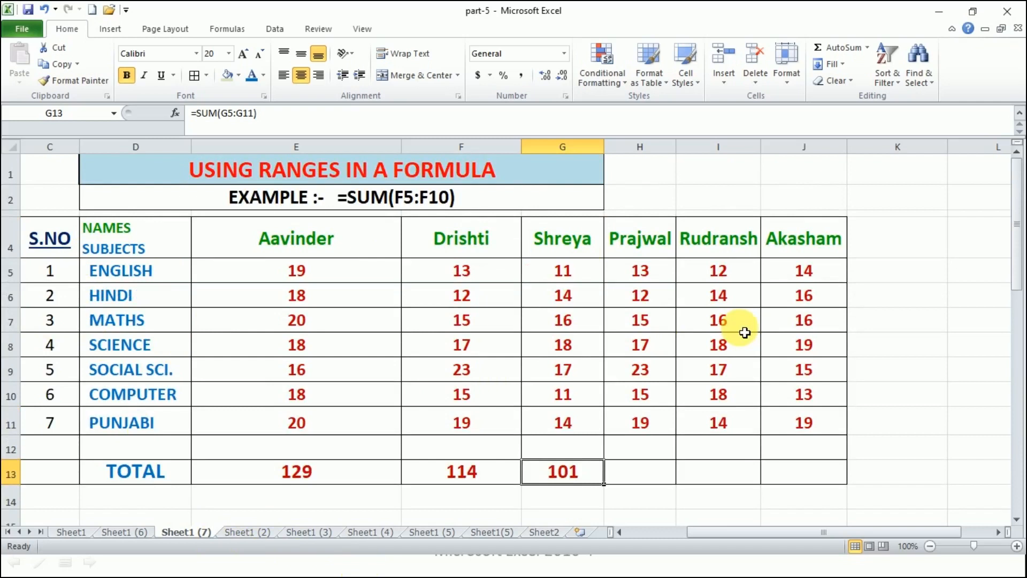
Review the basic formulas on Sheet1 and the compound formulas on Sheet1 (6), and return to the ranges example on Sheet1 (7).
click(72, 532)
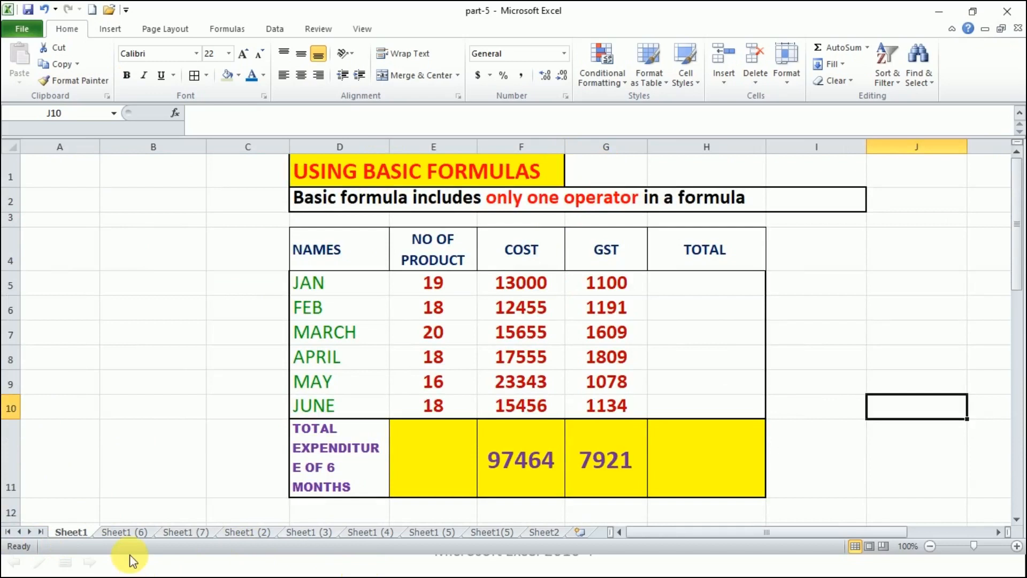
click(136, 533)
scroll(202, 429, up, 1)
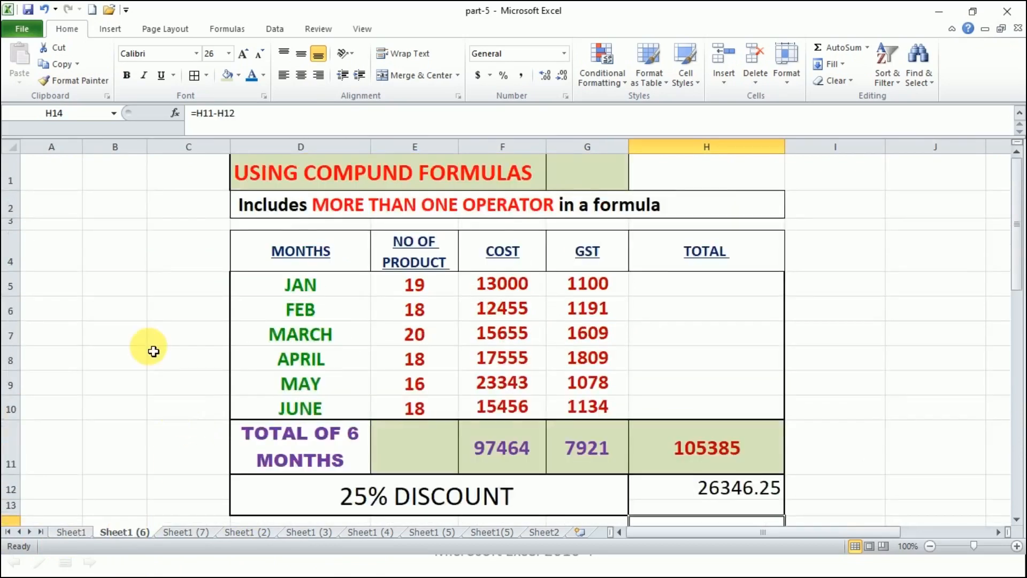
click(202, 532)
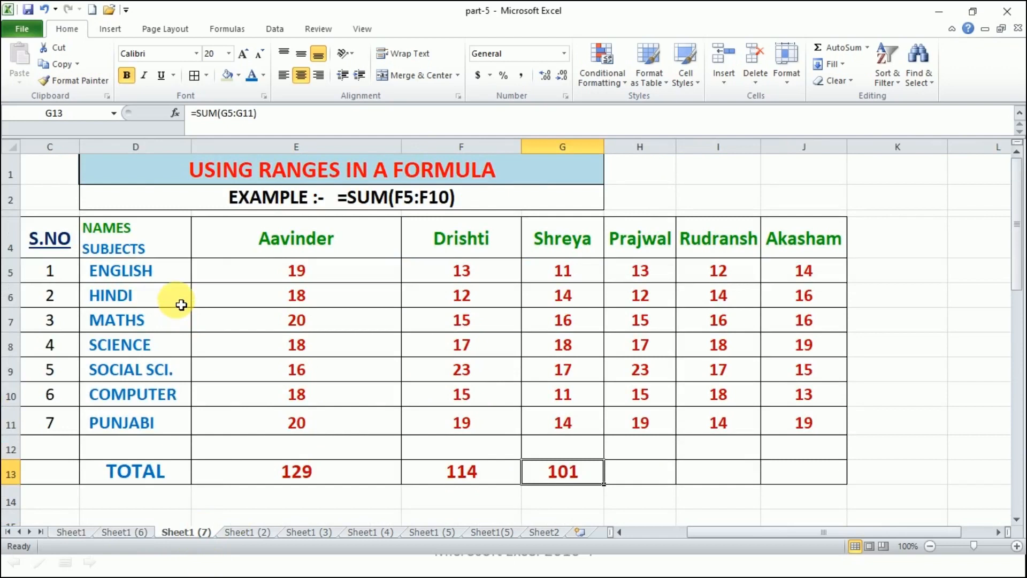